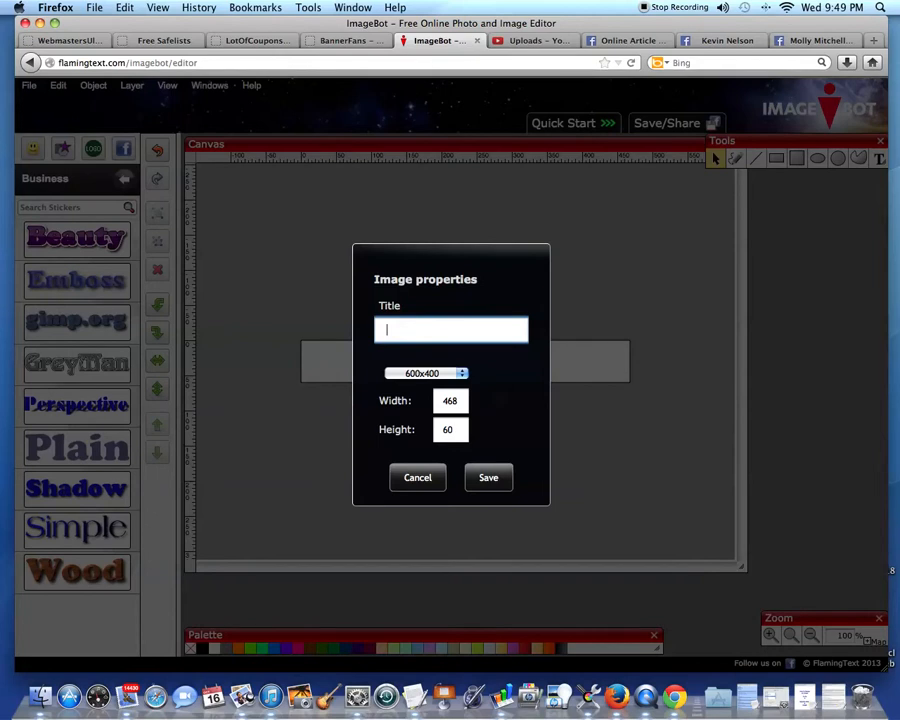
- Set the image size to 600 wide by 400 high and save the image properties
left_click(460, 401)
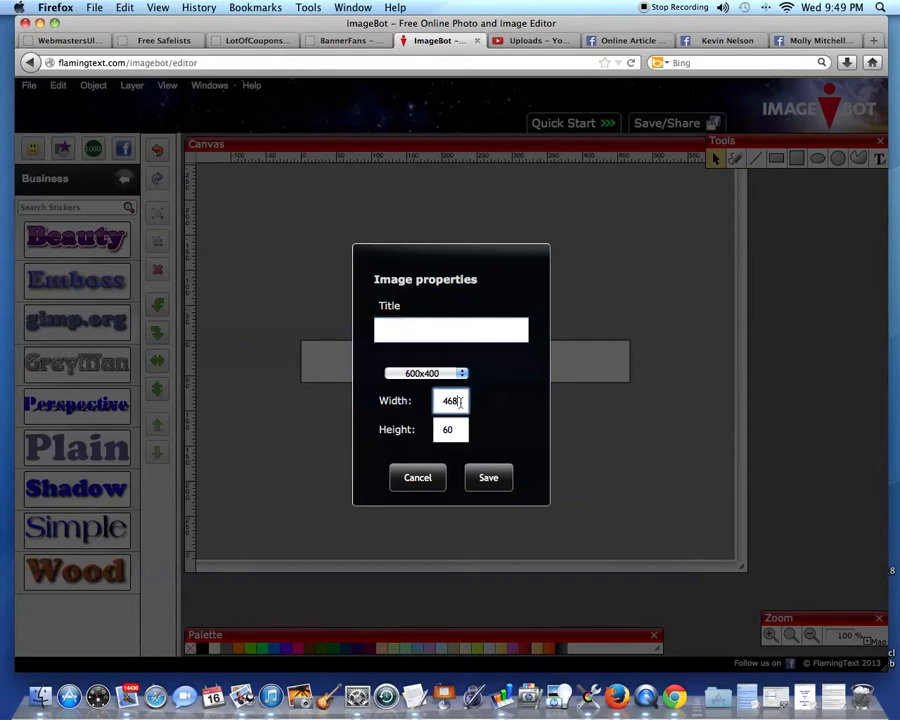
type("600")
key("Tab")
type("400")
left_click(489, 479)
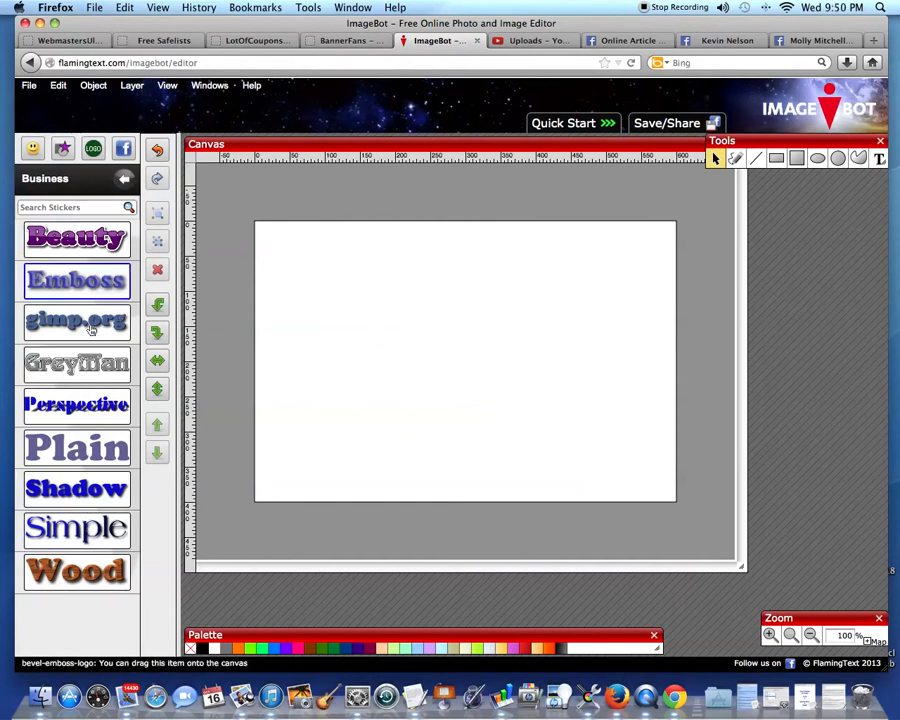
- Look through the logo library's categories, including Effects and Light, and the list of sticker categories
left_click(124, 178)
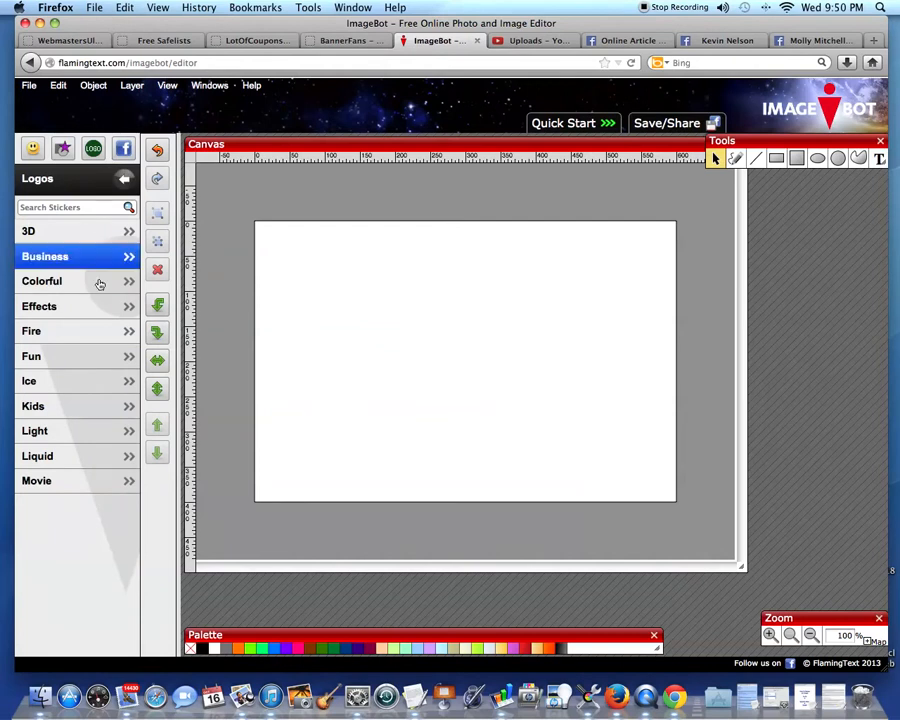
left_click(77, 315)
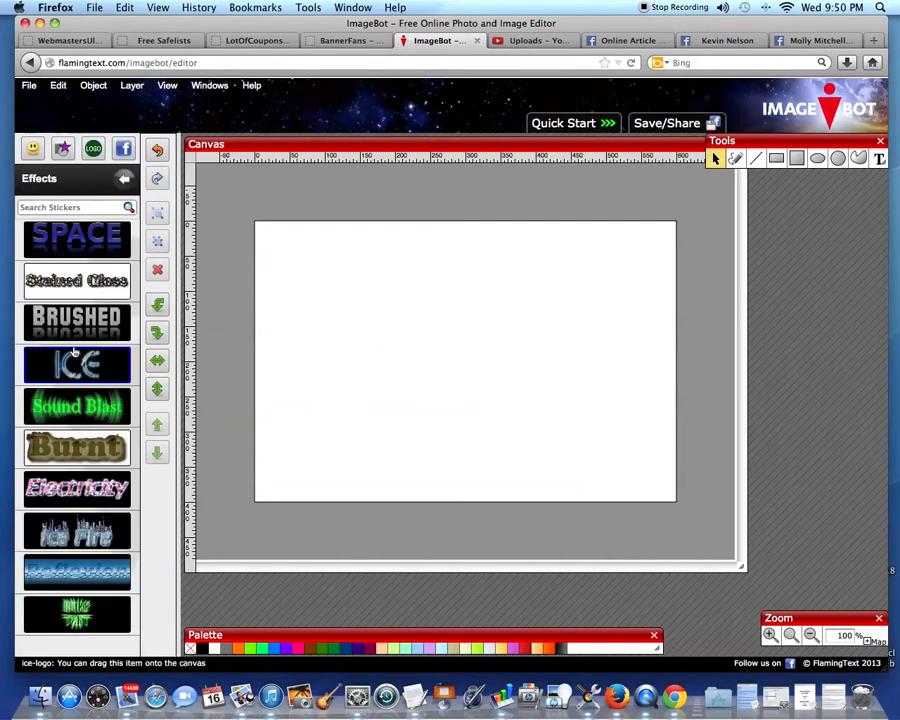
left_click(123, 179)
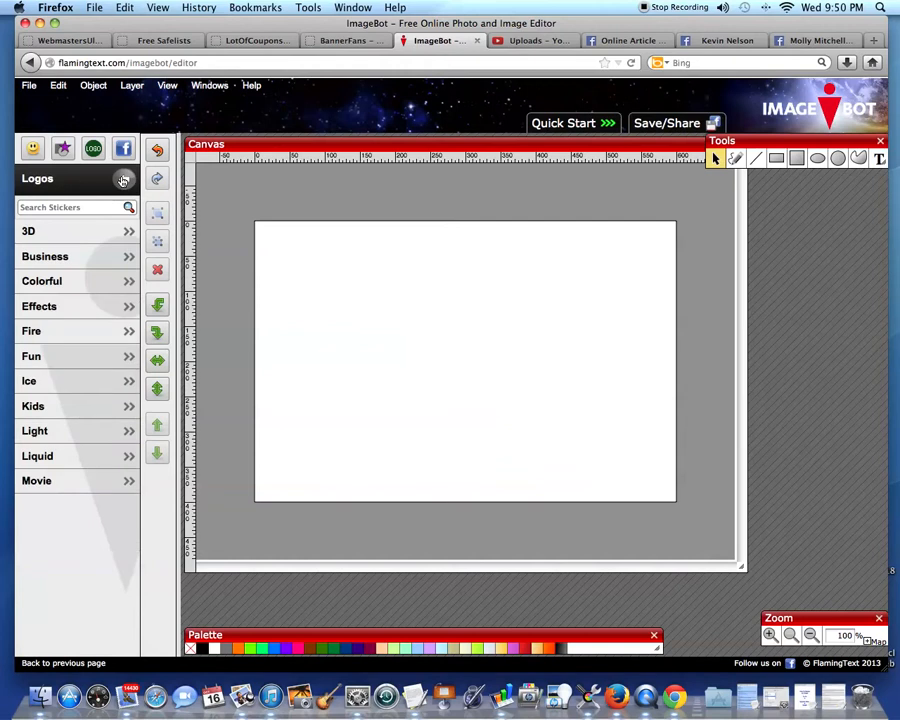
left_click(88, 308)
left_click(123, 179)
left_click(50, 430)
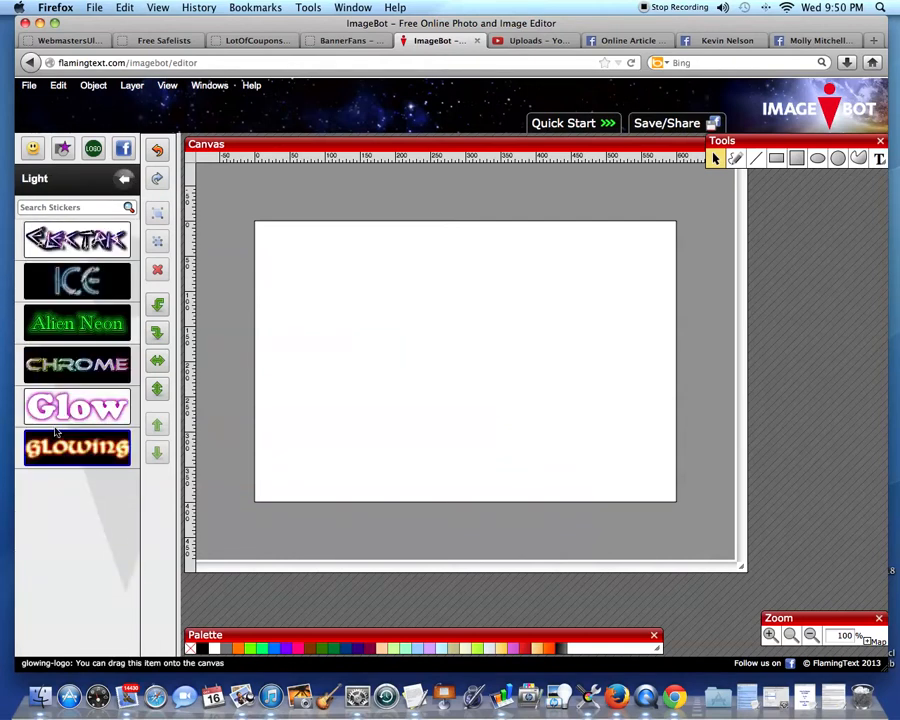
left_click(123, 179)
left_click(123, 181)
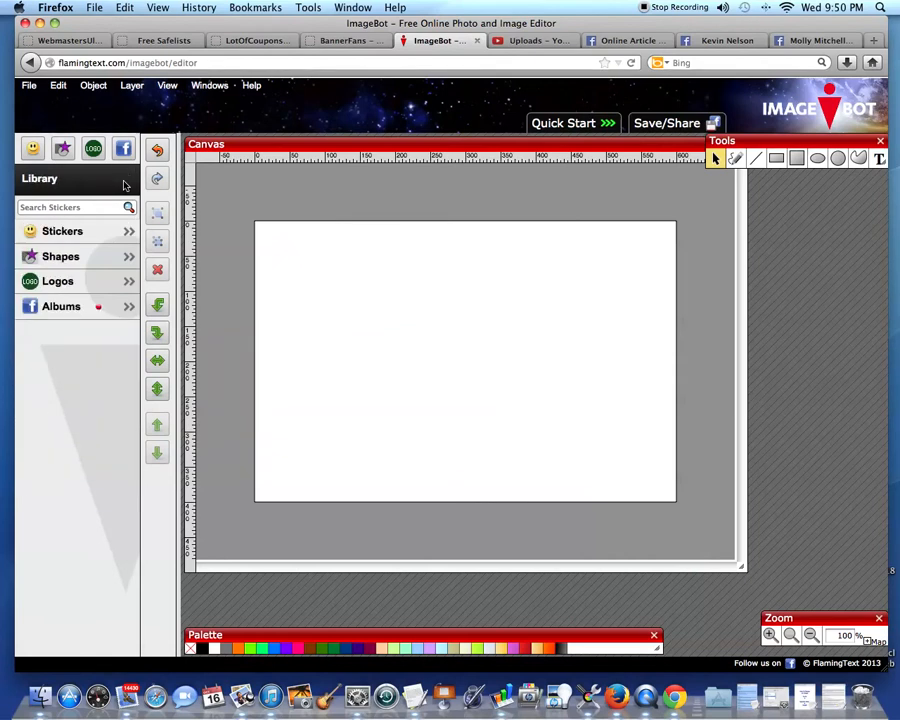
left_click(96, 234)
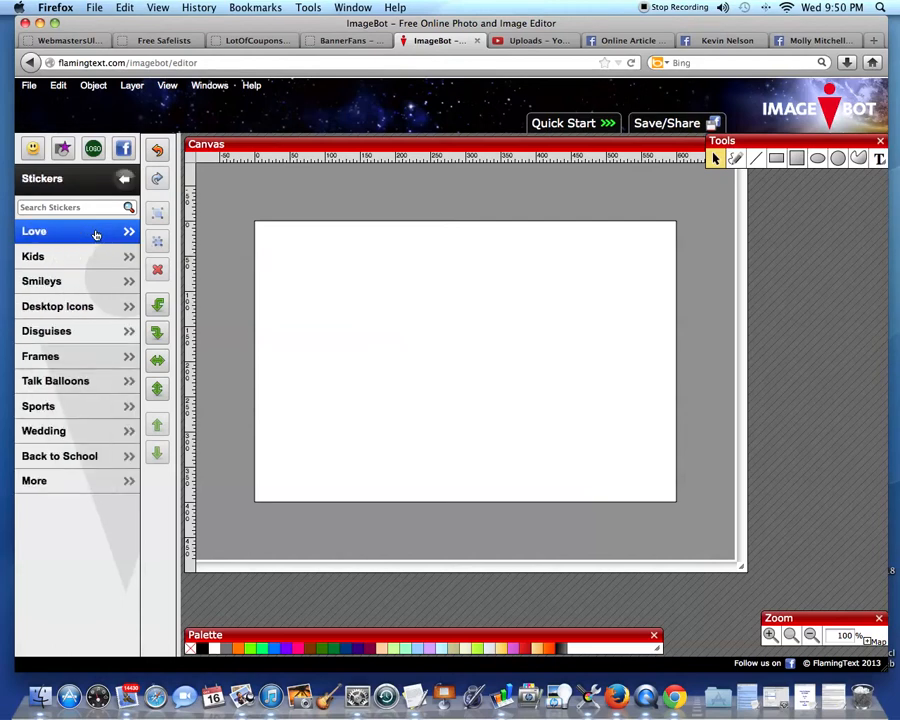
left_click(123, 179)
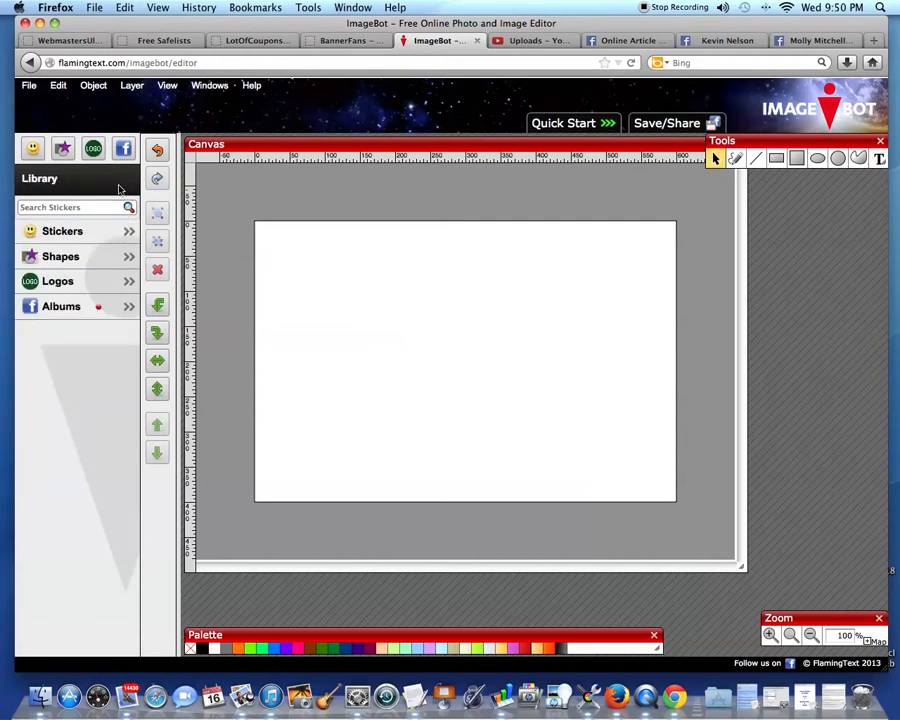
- Look through the shape categories, including Arrow, Dialog Balloons, Flowchart, Game, Music and both Raphaeljs.com sets
left_click(70, 259)
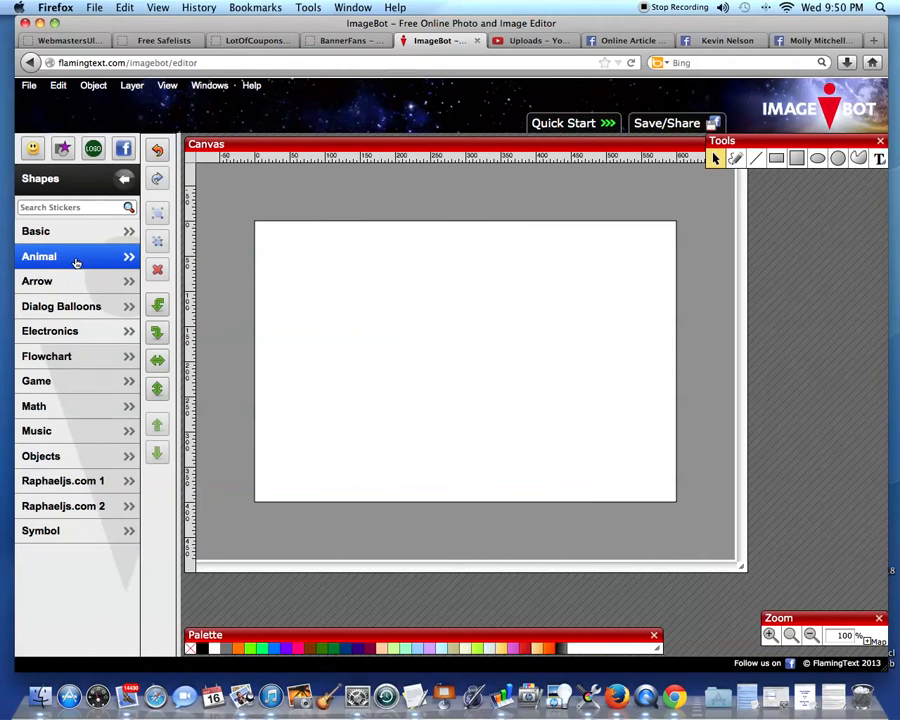
left_click(74, 283)
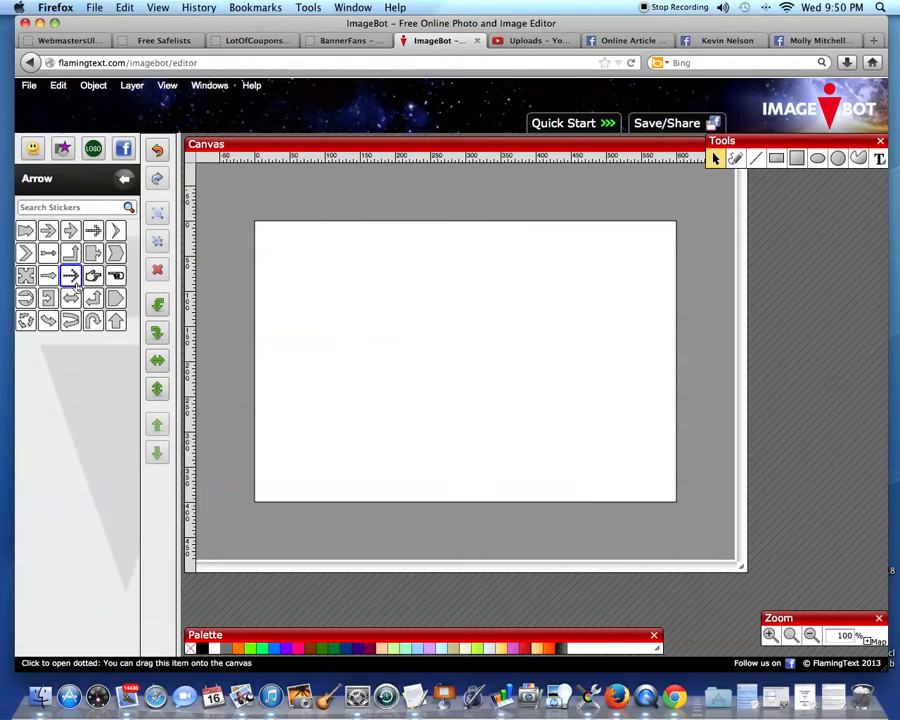
left_click(124, 180)
left_click(94, 305)
left_click(123, 178)
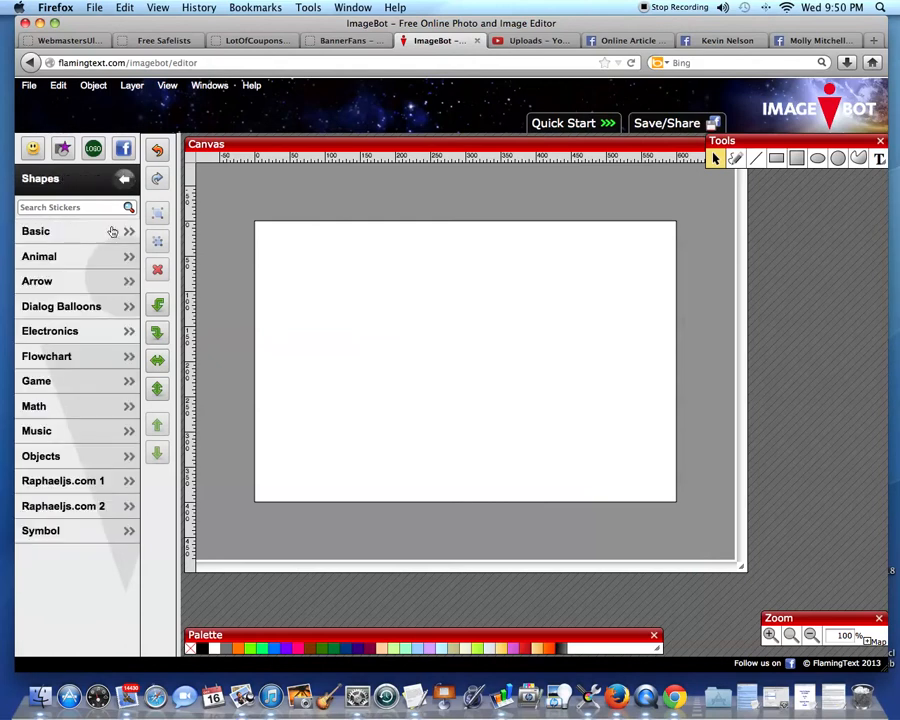
left_click(100, 356)
left_click(124, 180)
left_click(76, 380)
left_click(124, 182)
left_click(73, 440)
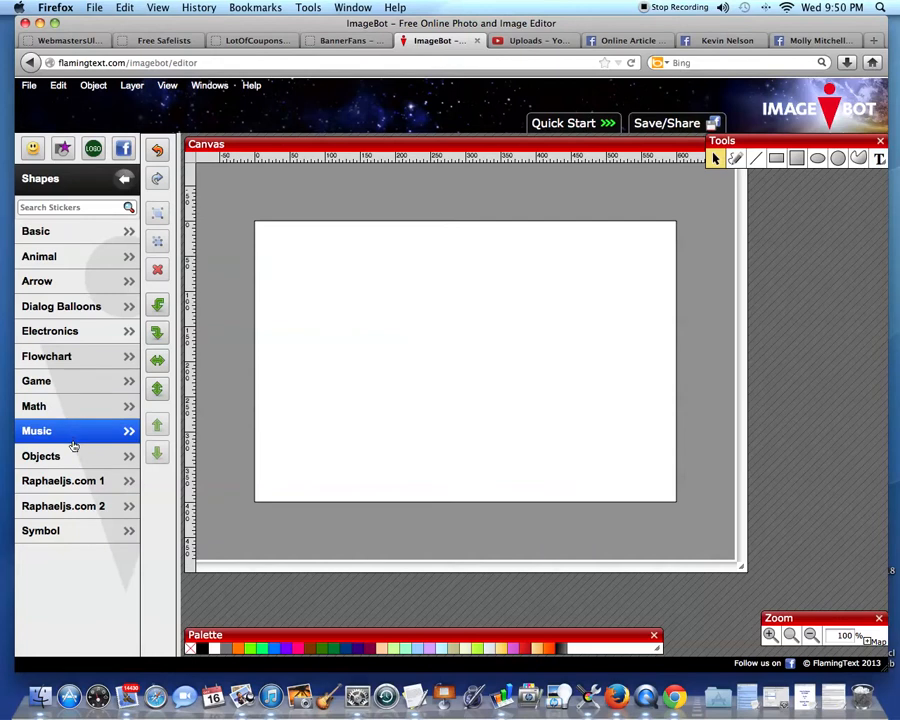
left_click(124, 178)
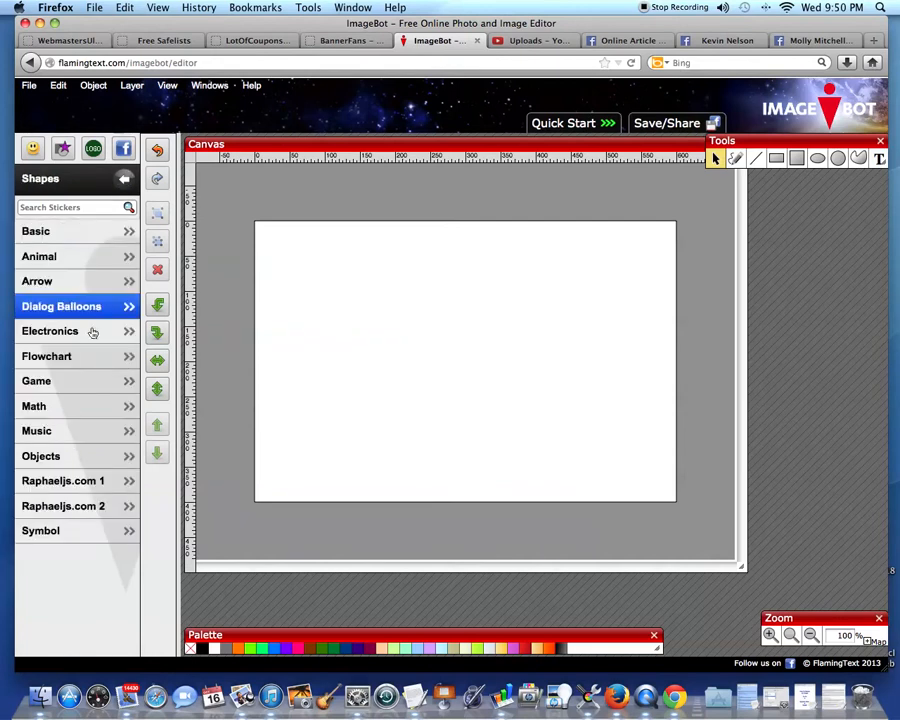
left_click(88, 480)
left_click(124, 178)
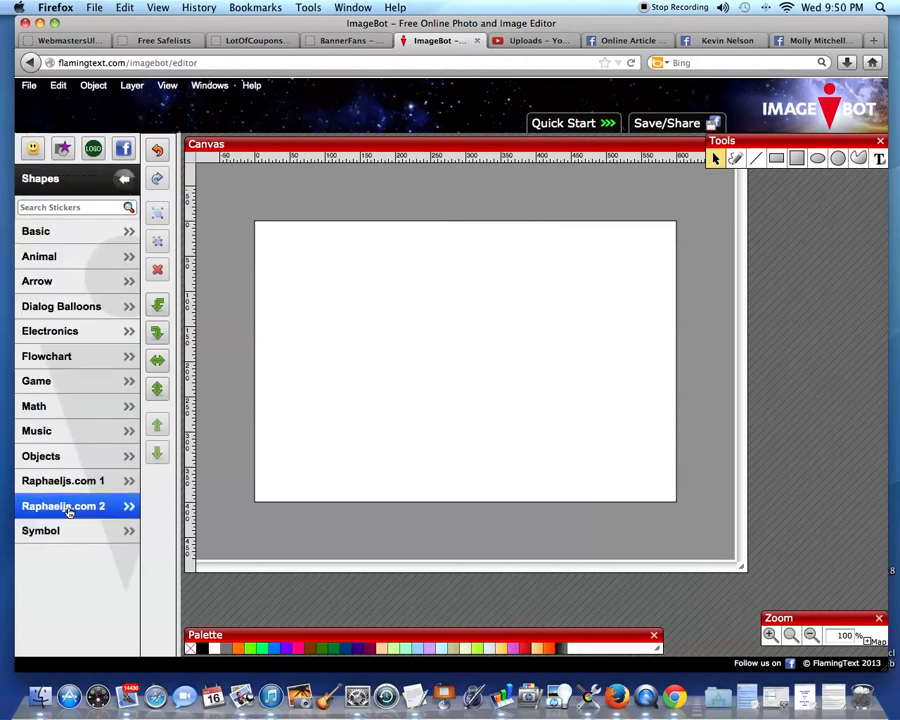
left_click(66, 510)
left_click(121, 178)
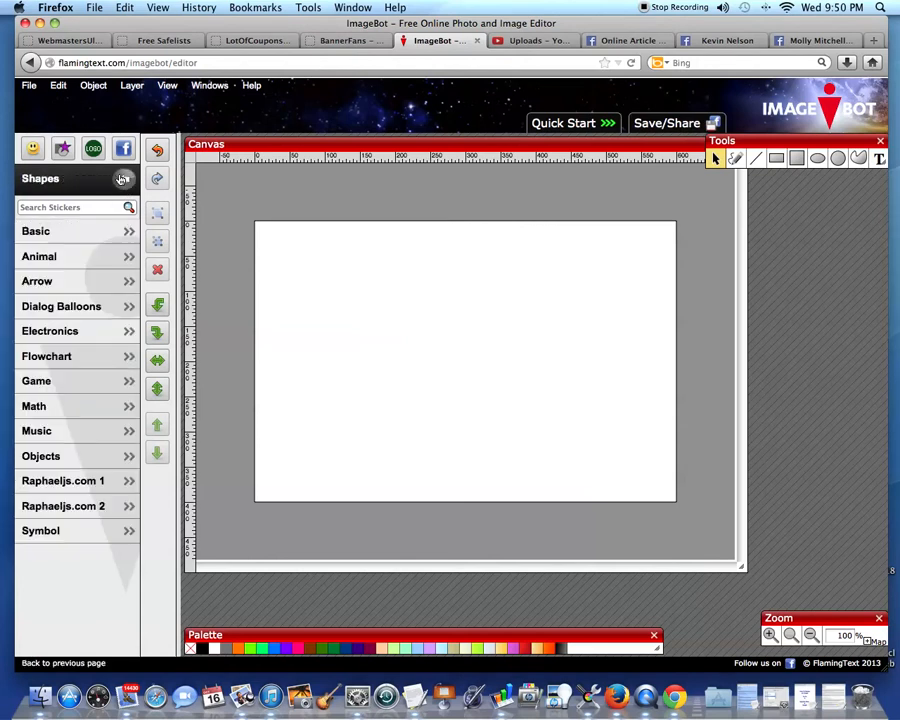
- Add the beverage glass from the Symbol shapes and enlarge it to about 280 wide, stretching it over the full canvas height
left_click(68, 533)
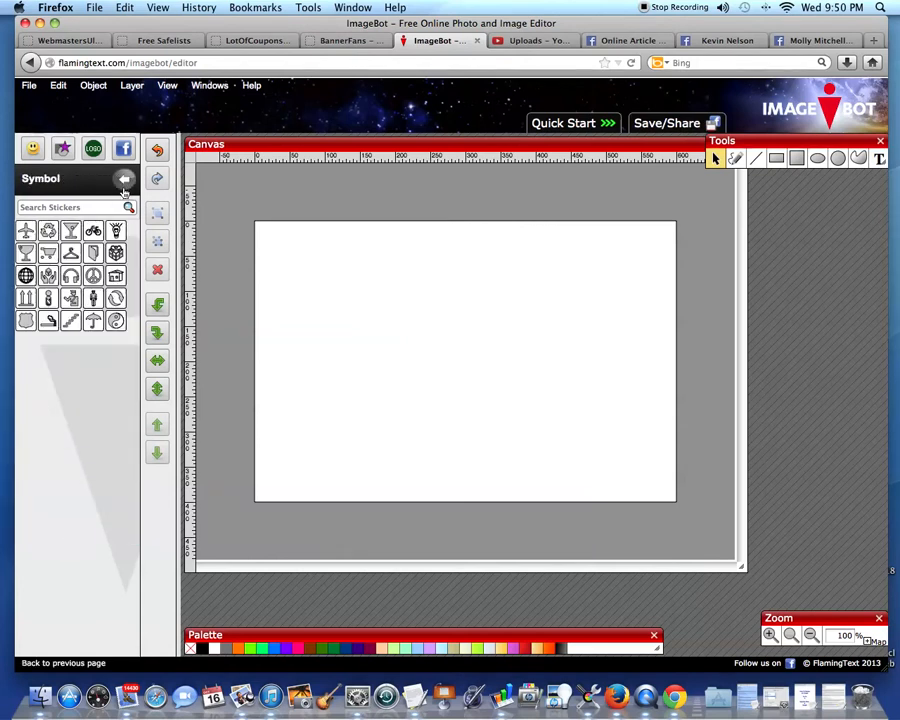
left_click(70, 230)
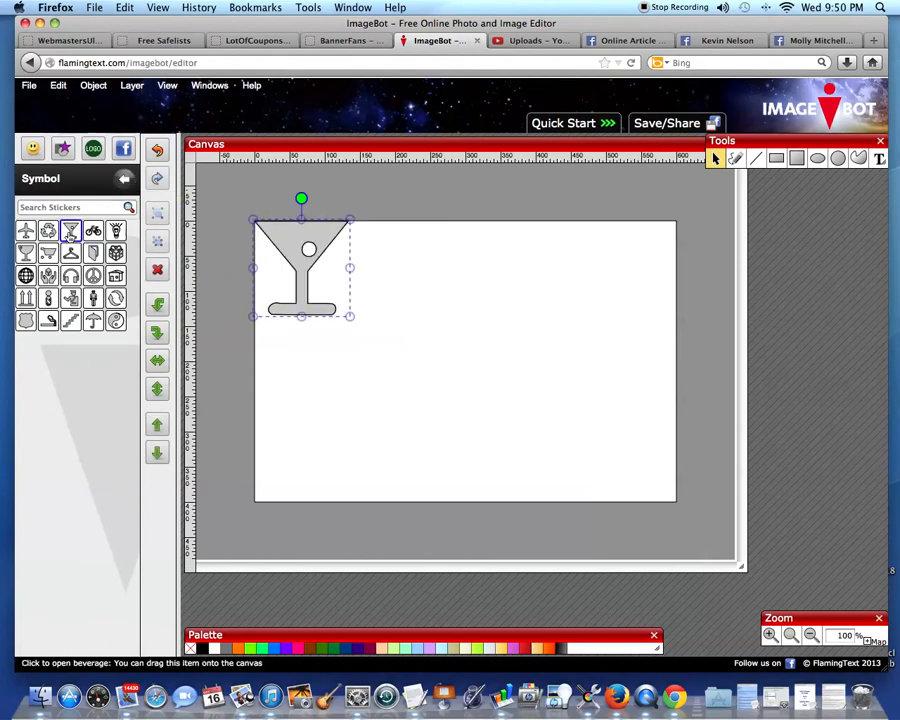
left_click_drag(349, 317, 453, 404)
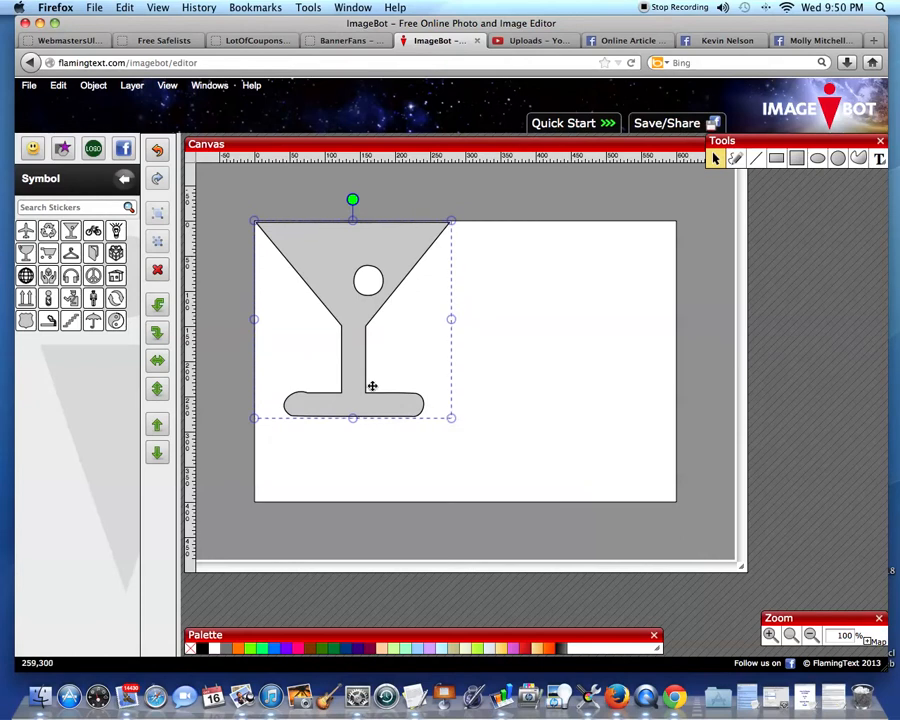
left_click_drag(353, 418, 355, 503)
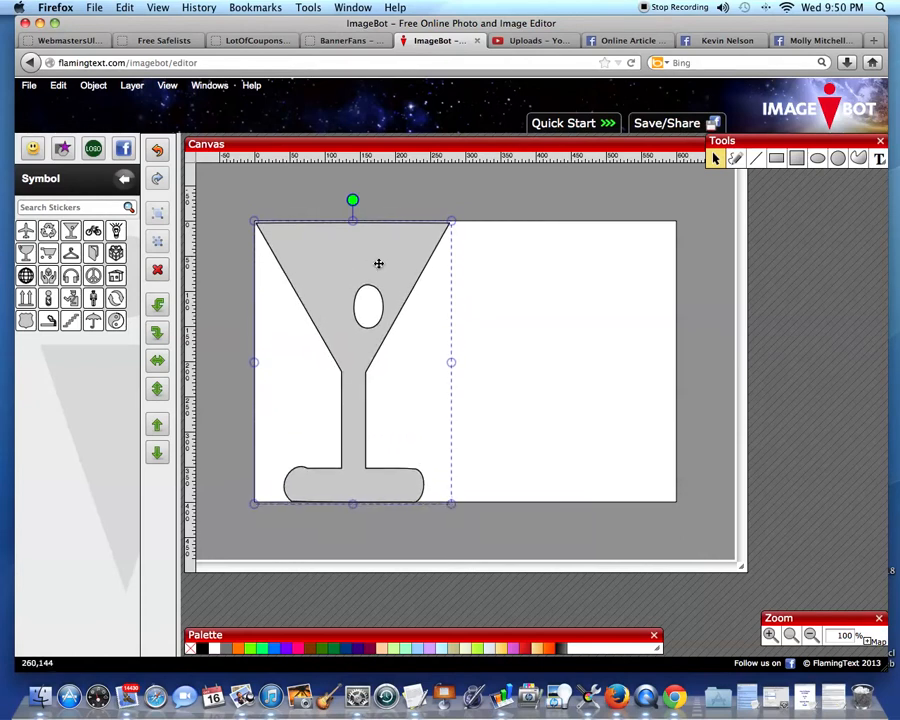
left_click(438, 186)
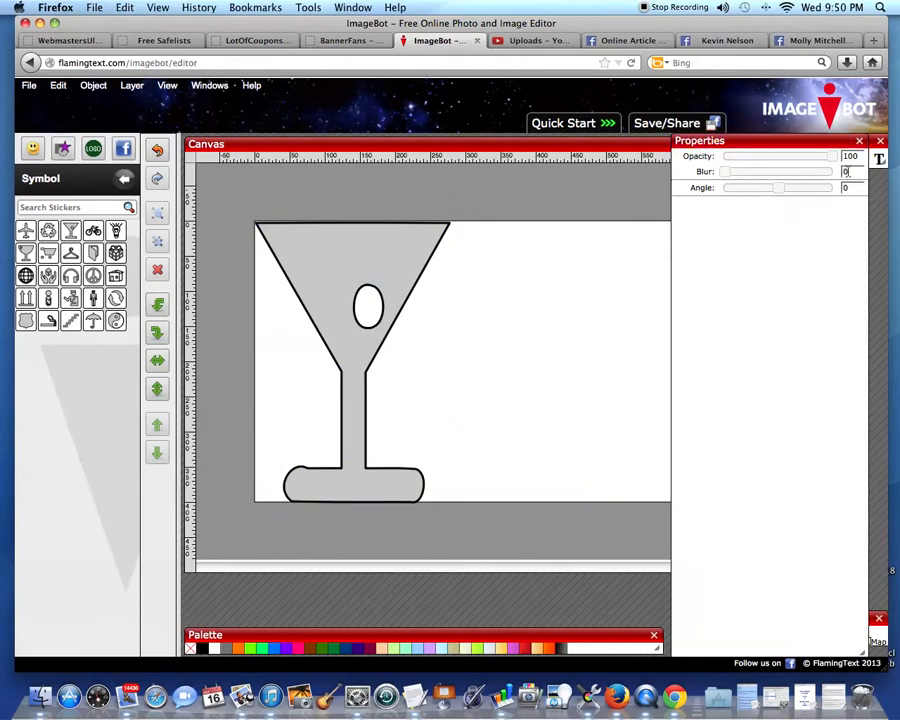
left_click(858, 143)
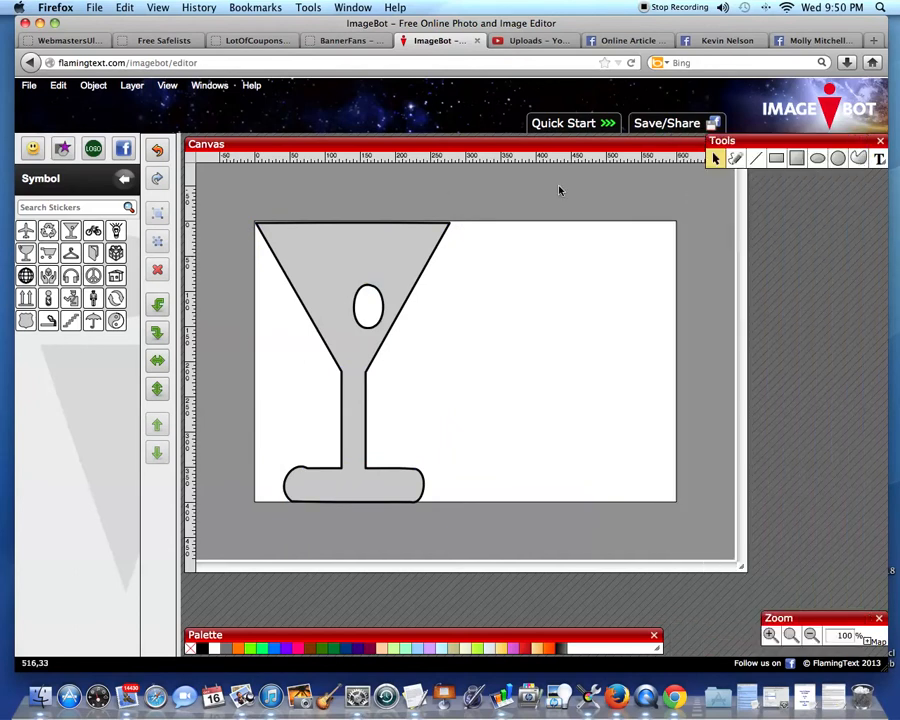
- Open the glass's path for node editing and move the hole's top node down to about (172, 101)
double_click(342, 263)
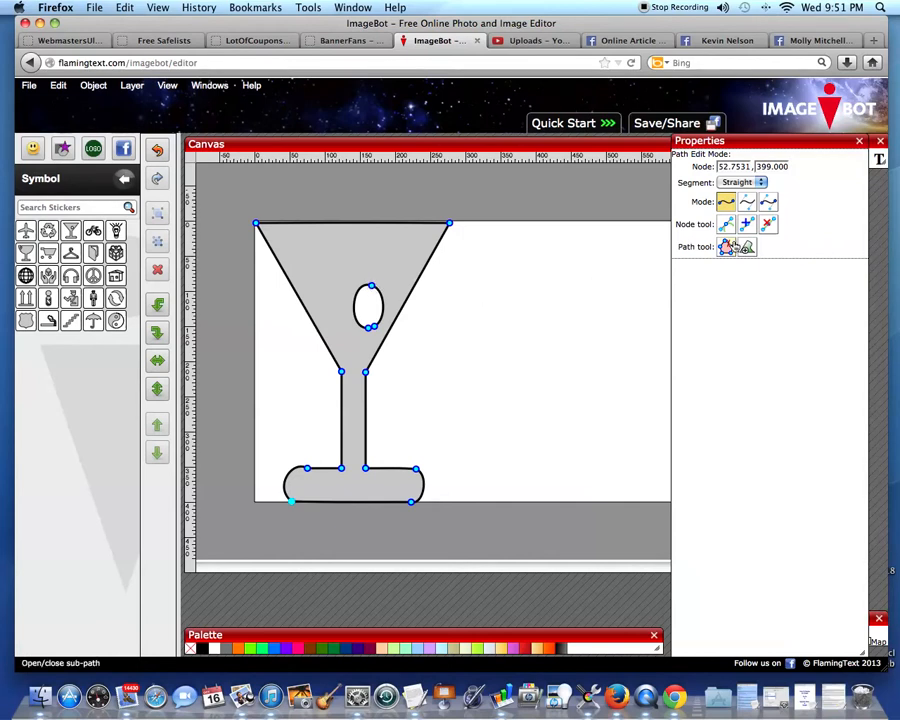
left_click(372, 279)
mouse_move(372, 279)
left_mouse_down()
mouse_move(389, 263)
mouse_move(392, 280)
mouse_move(360, 268)
mouse_move(357, 290)
mouse_move(369, 287)
mouse_move(322, 270)
mouse_move(336, 253)
mouse_move(378, 250)
mouse_move(398, 272)
mouse_move(370, 298)
mouse_move(341, 303)
mouse_move(381, 294)
left_mouse_up()
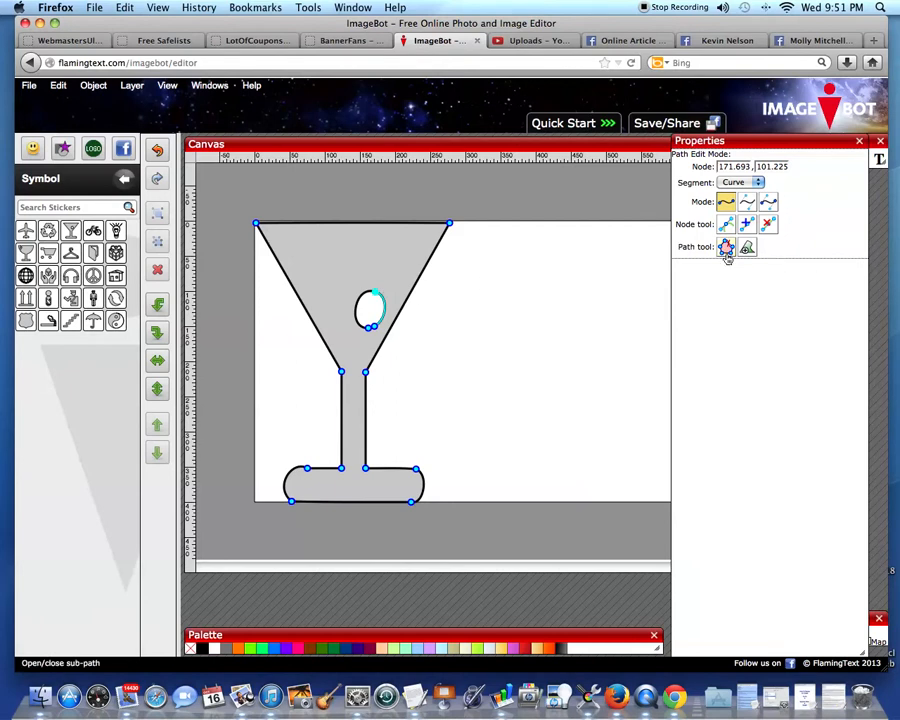
- Show only the path's control points and pull the hole's two upper handles upward to form a heart shape
left_click(746, 204)
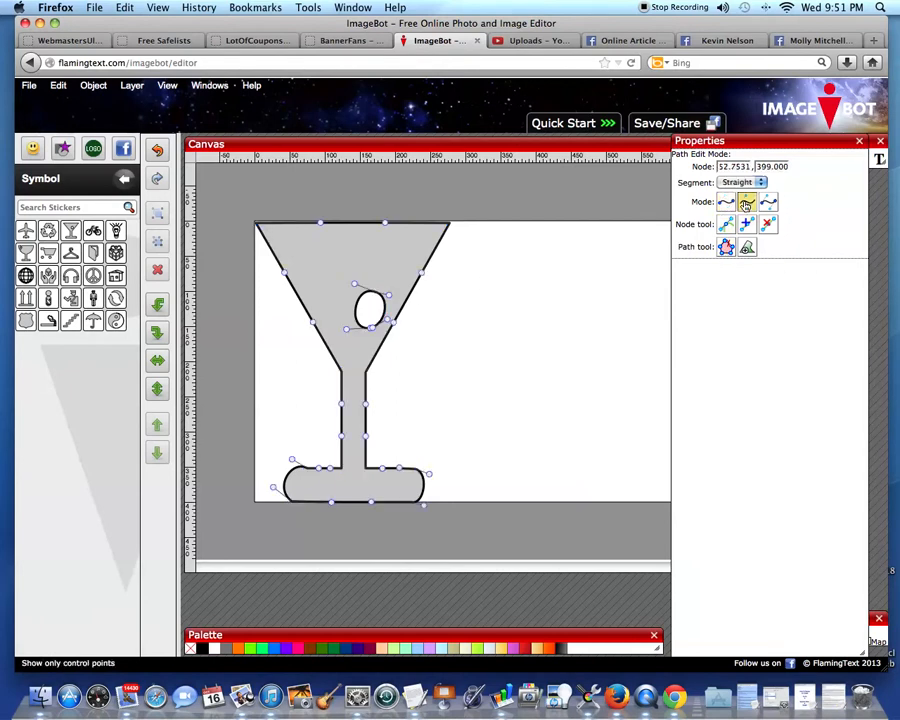
left_click(357, 278)
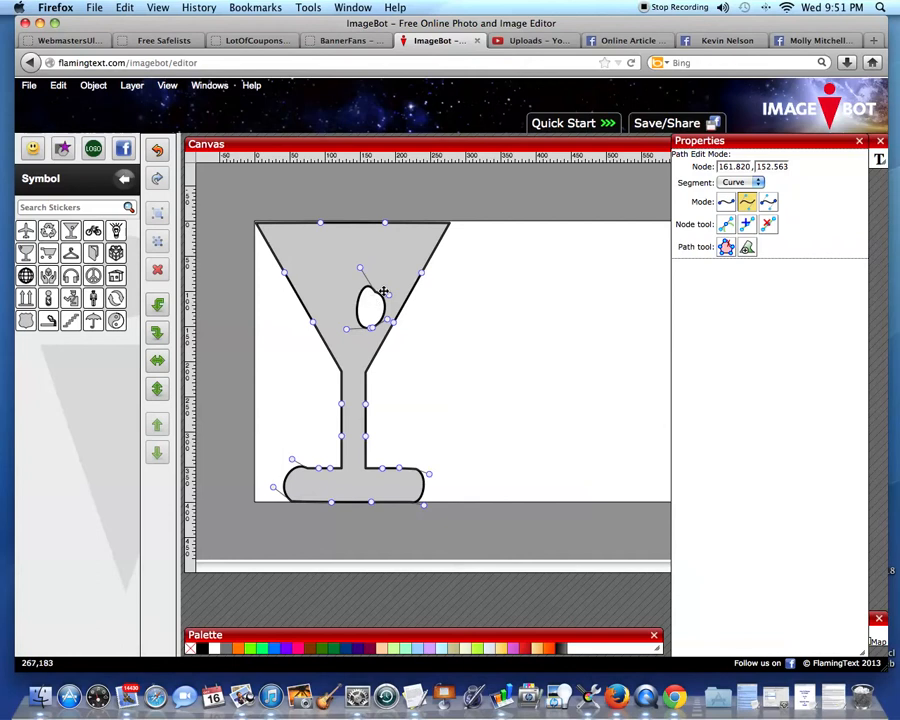
left_click(391, 288)
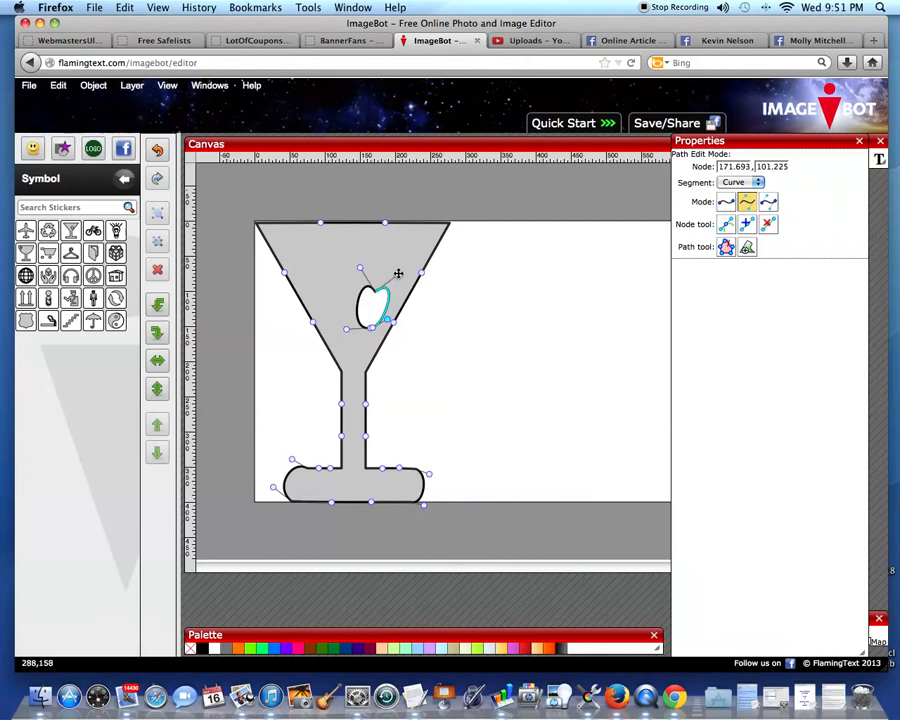
left_click(432, 322)
- Show both grip and control points on the glass's path and bend its left side outward below the rim
double_click(371, 283)
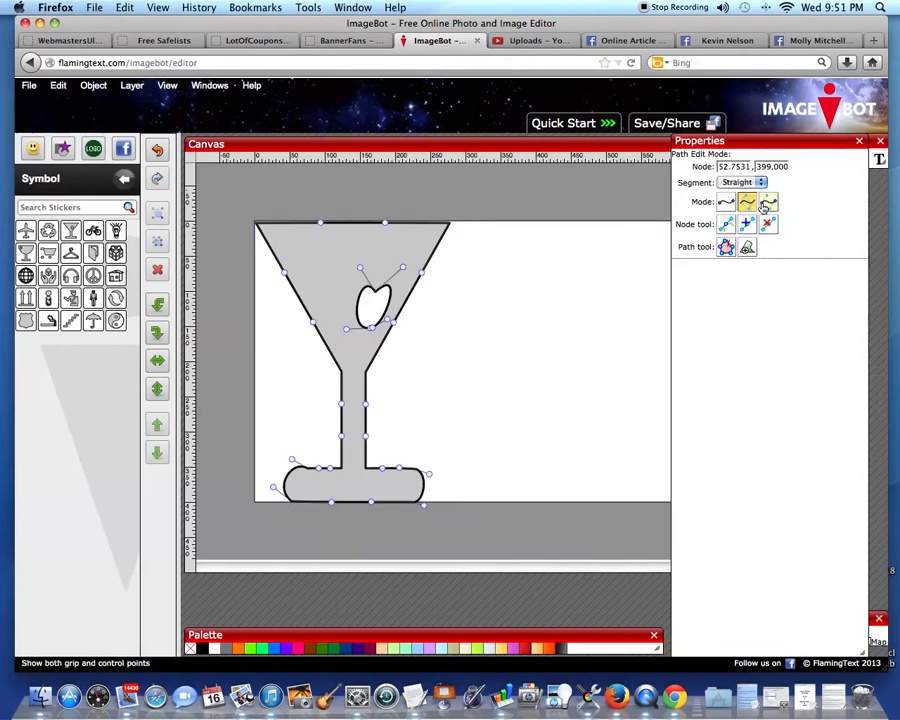
left_click(767, 202)
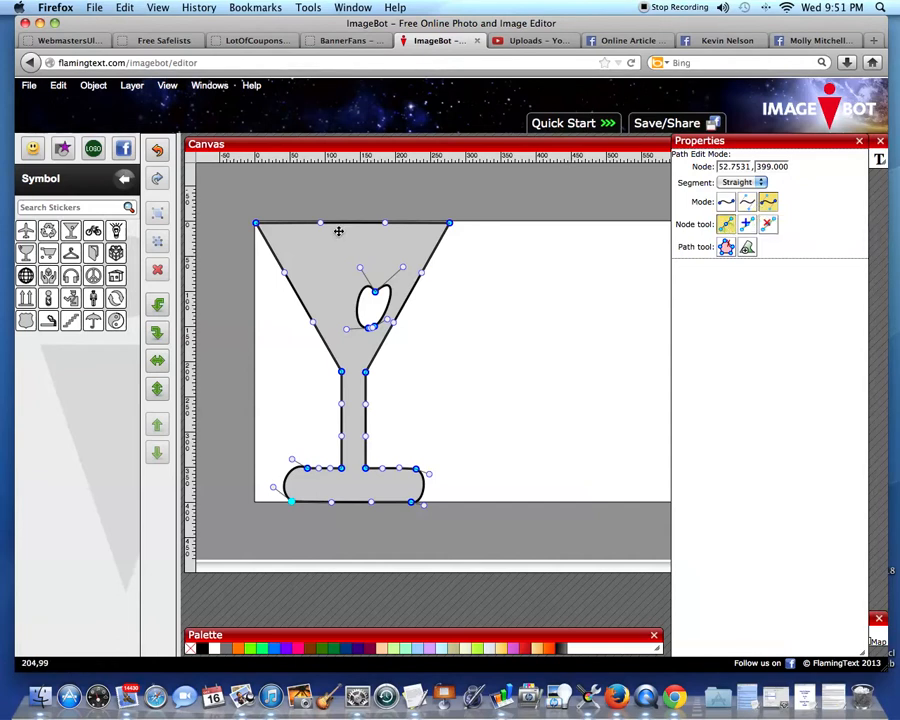
mouse_move(321, 223)
left_mouse_down()
mouse_move(320, 236)
mouse_move(321, 223)
left_mouse_up()
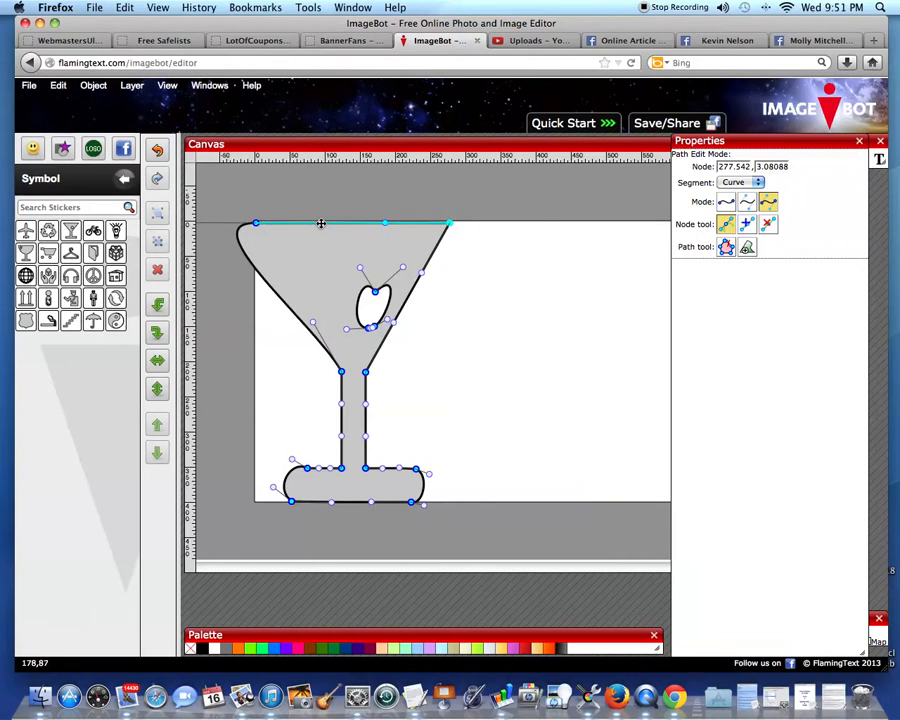
left_click(434, 223)
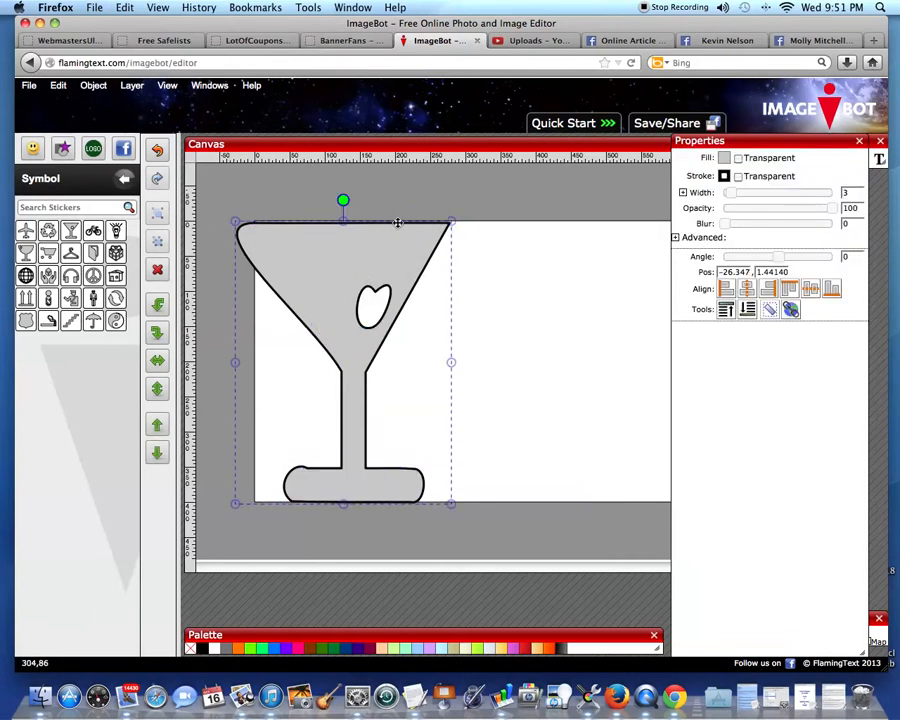
left_click(458, 201)
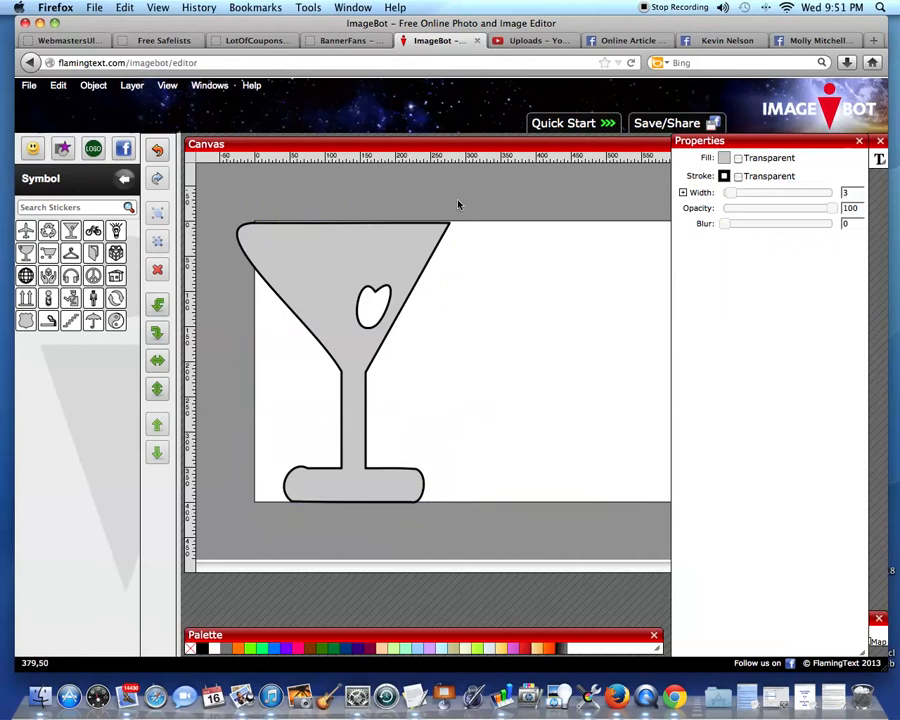
- Reopen the glass's path, move the right rim node out to about (302, 0) and curve the right side outward
double_click(402, 251)
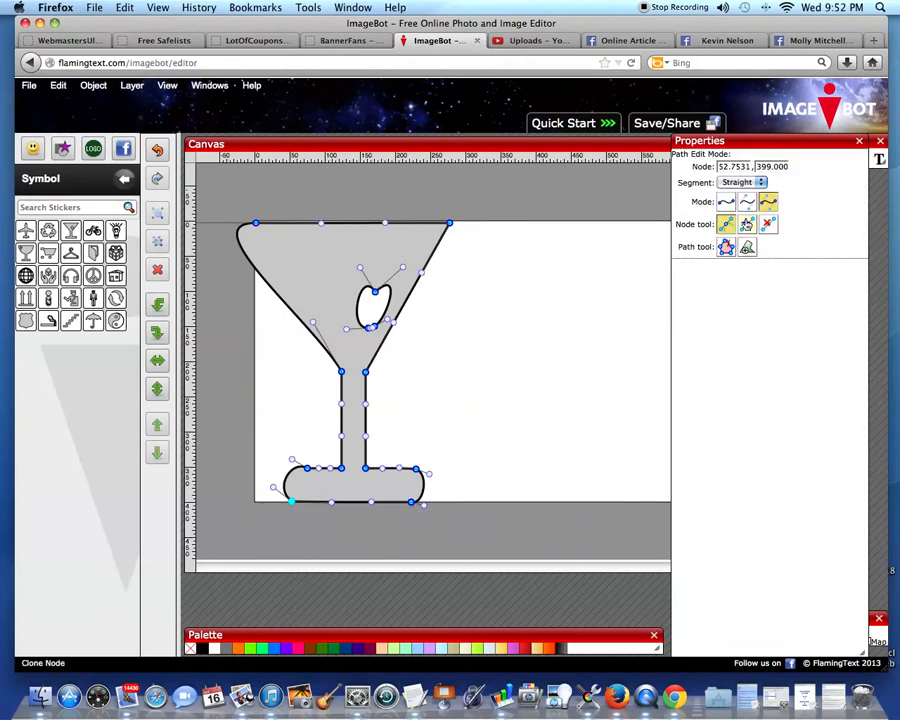
left_click(388, 224)
mouse_move(450, 223)
left_mouse_down()
mouse_move(463, 230)
mouse_move(465, 220)
left_mouse_up()
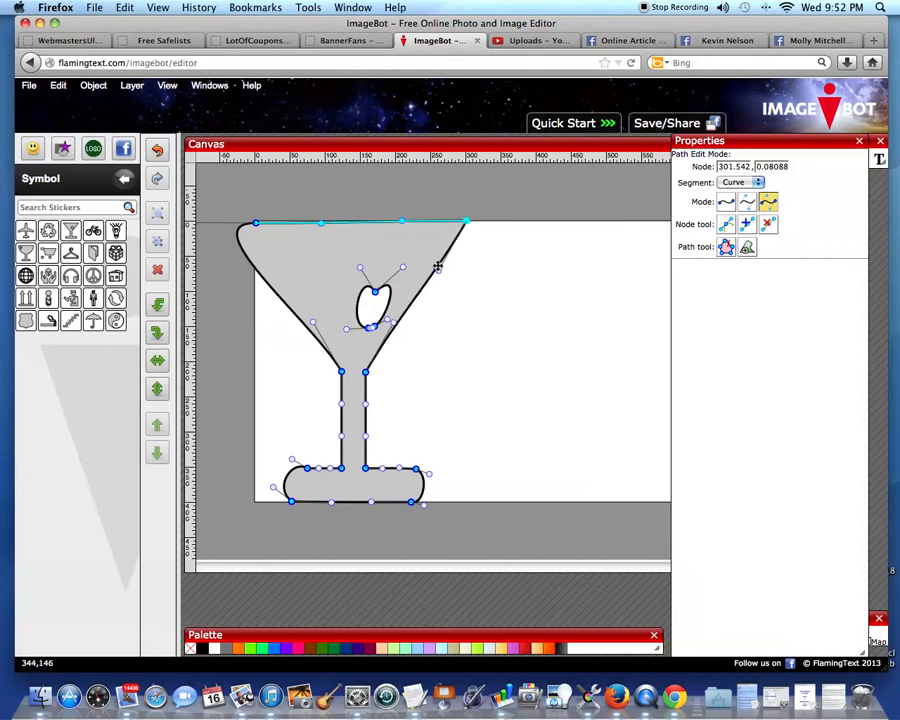
left_click_drag(438, 270, 522, 228)
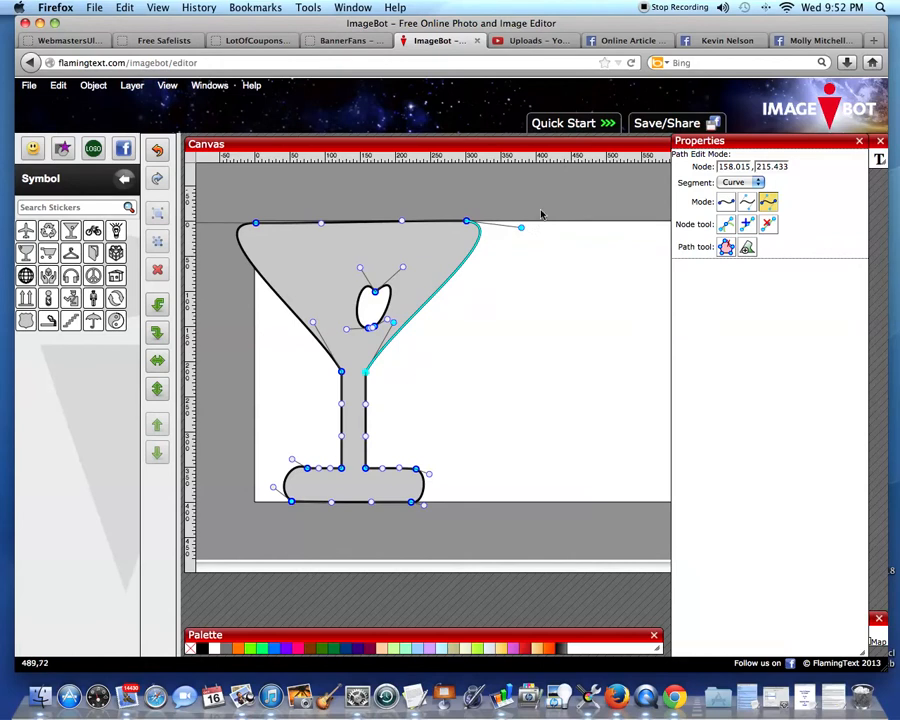
- Leave path editing and shift the whole glass horizontally to the right, to an x position of about 30
left_click(542, 207)
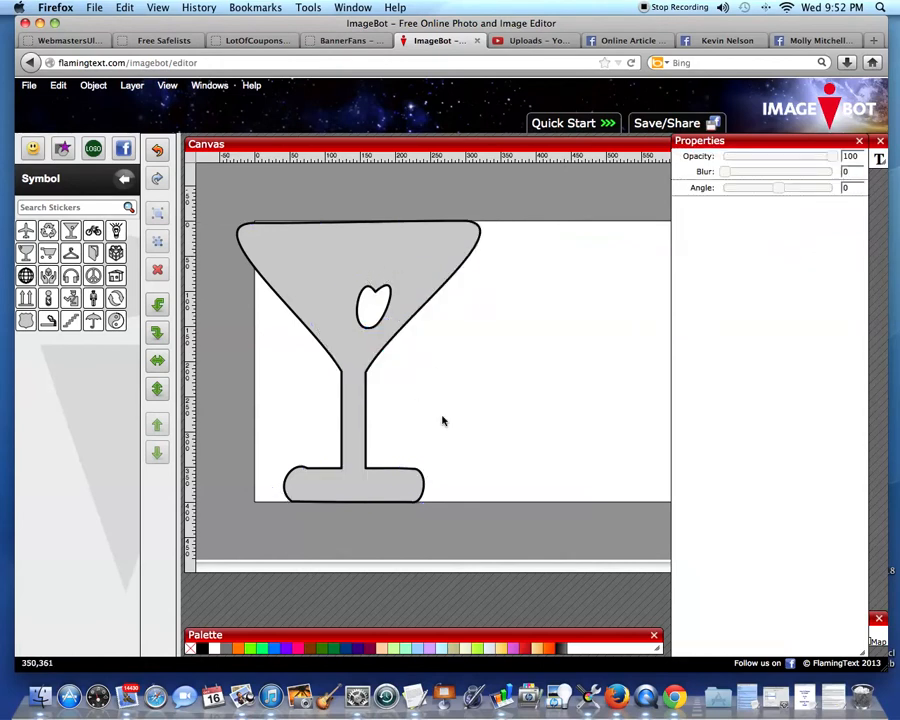
left_click(335, 265)
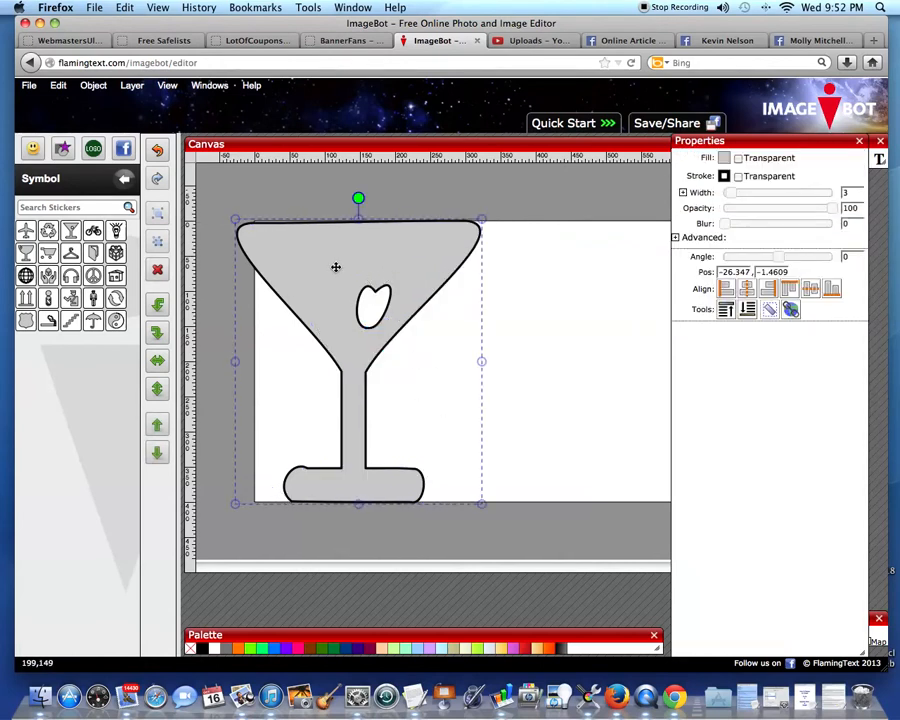
key("Right")
key("Right")
key("Right")
key("Right")
key("Right")
key("Right")
key("Right")
key("Right")
key("Right")
key("Right")
key("Right")
key("Right")
key("Right")
key("Right")
key("Right")
key("Right")
key("Right")
key("Right")
key("Right")
key("Right")
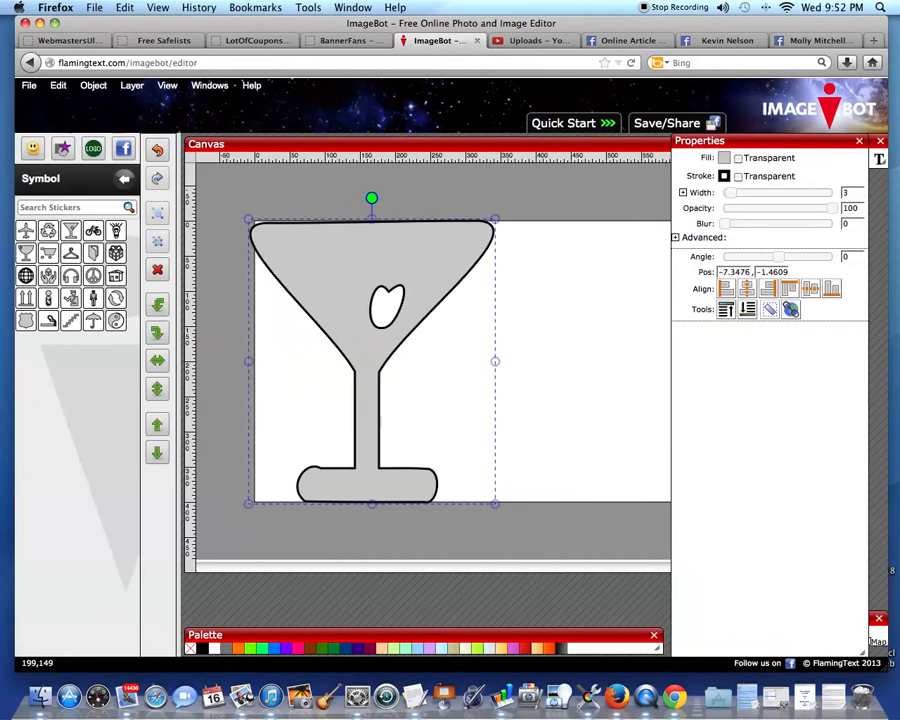
key("Right")
key("Right")
key("Right")
key("Right")
key("Right")
key("Right")
key("Right")
key("Right")
key("Right")
key("Right")
key("Right")
key("Right")
key("Right")
key("Right")
key("Right")
key("Right")
key("Right")
key("Right")
key("Right")
key("Right")
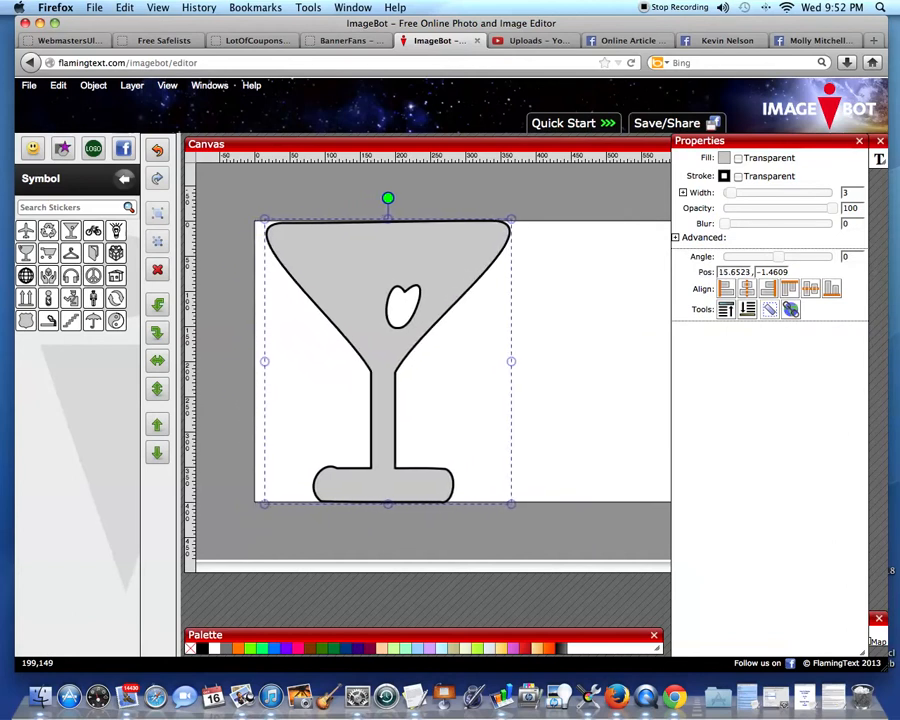
key("Right")
key("Right")
key("Right")
key("Right")
key("Right")
key("Right")
key("Right")
key("Right")
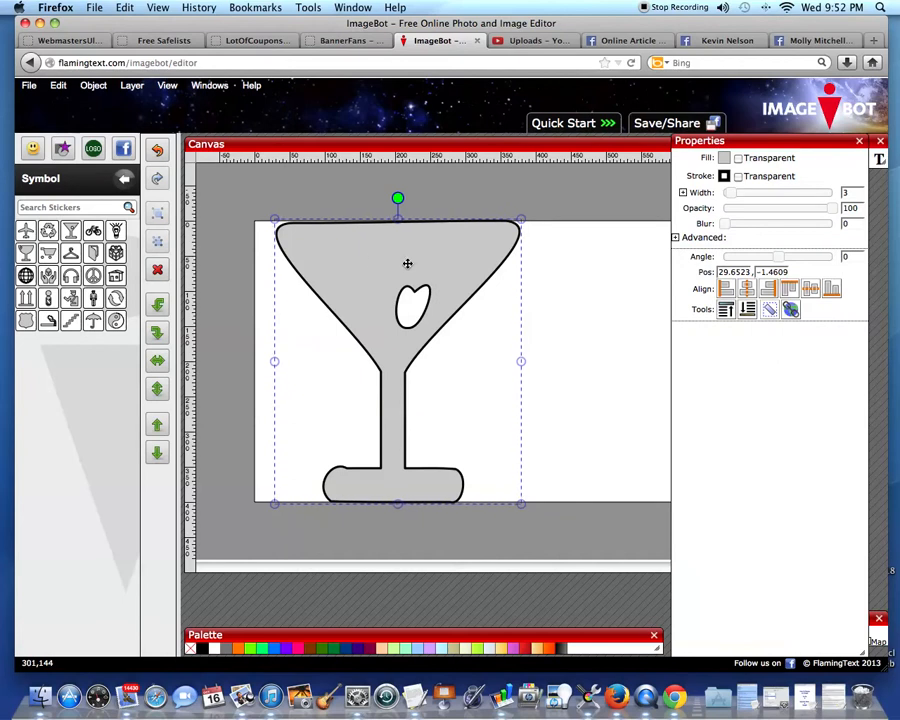
left_click(601, 196)
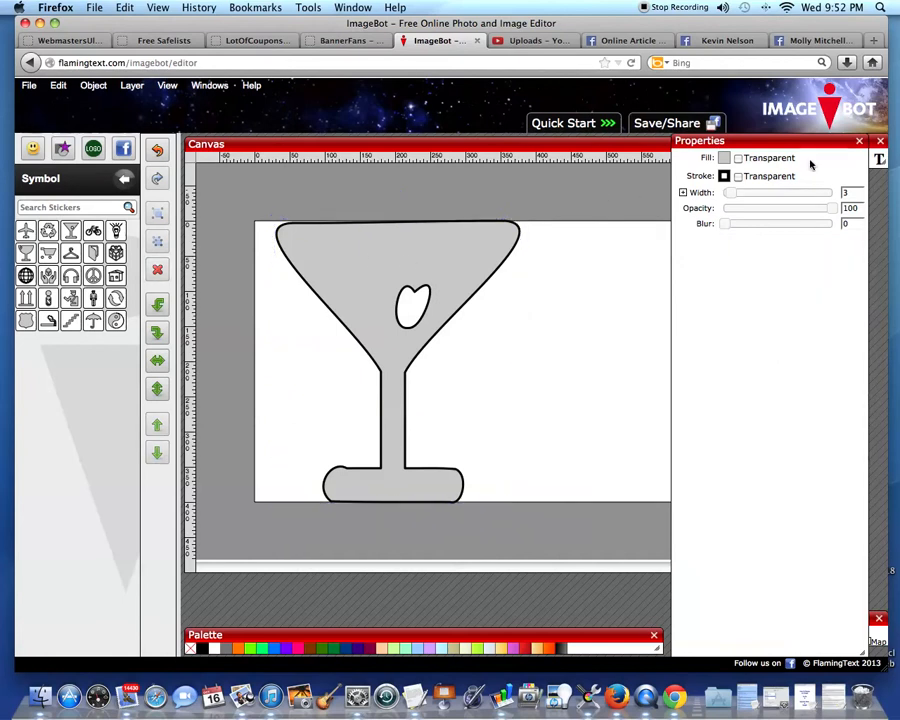
- Reopen the glass's path for node editing and examine the available path options, including the segment types
left_click(859, 141)
double_click(342, 276)
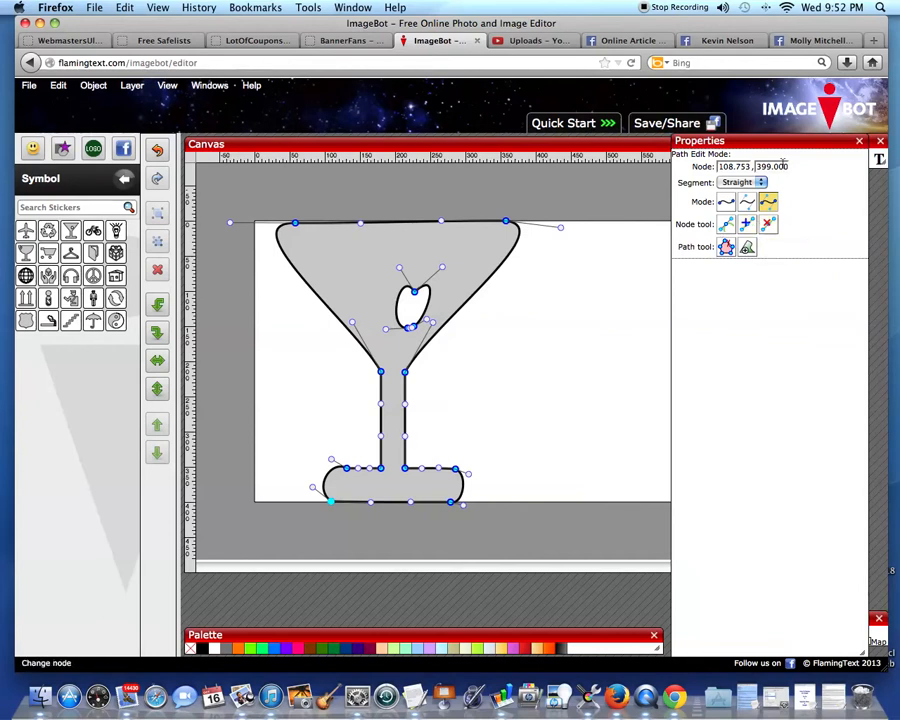
left_click(861, 143)
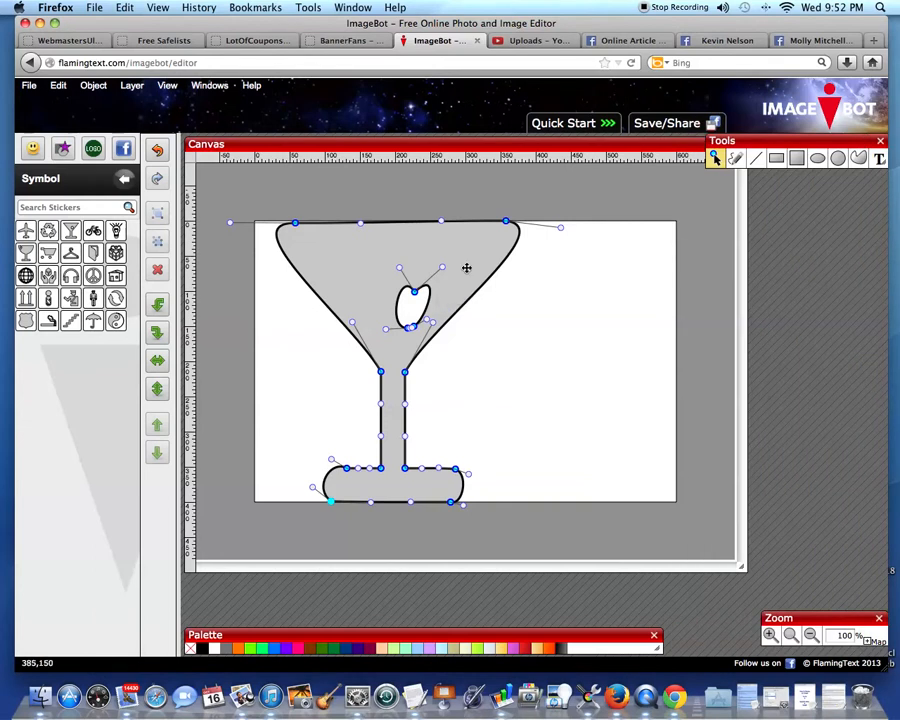
left_click(466, 267)
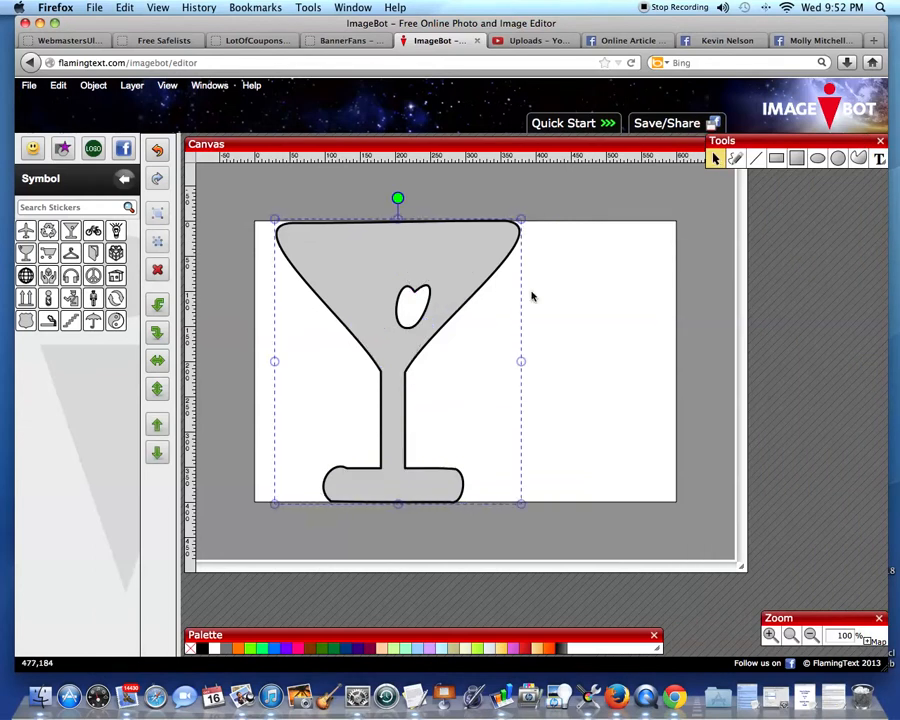
double_click(449, 265)
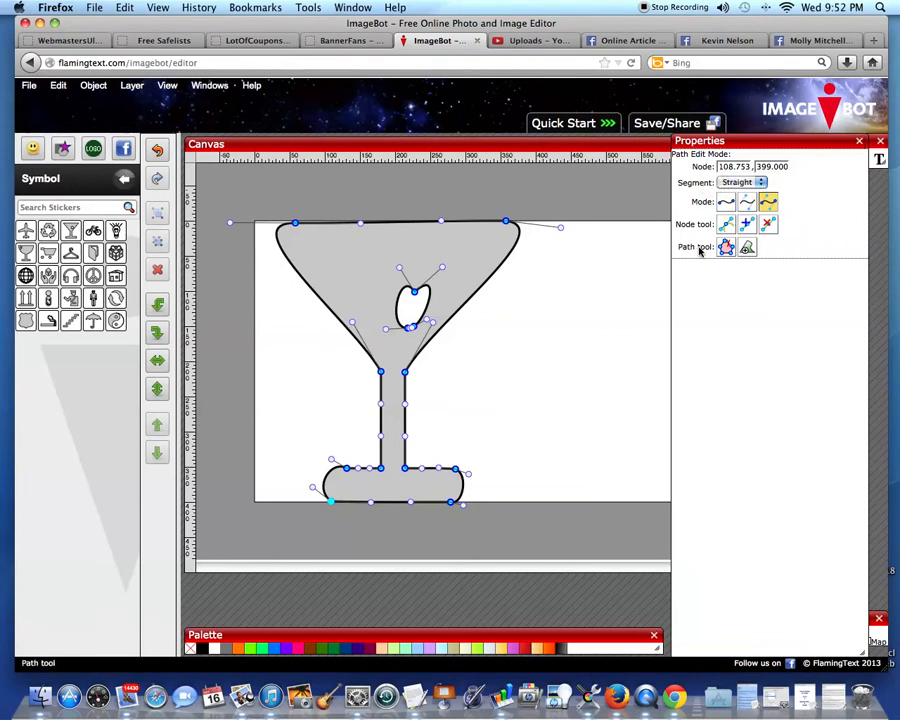
left_click(758, 182)
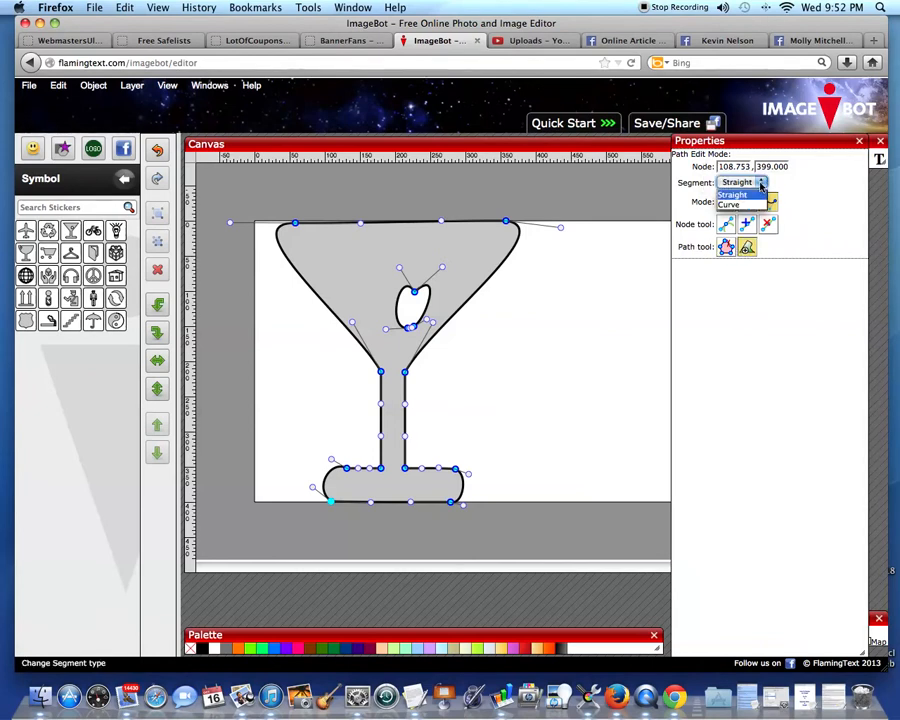
left_click(861, 148)
left_click(860, 143)
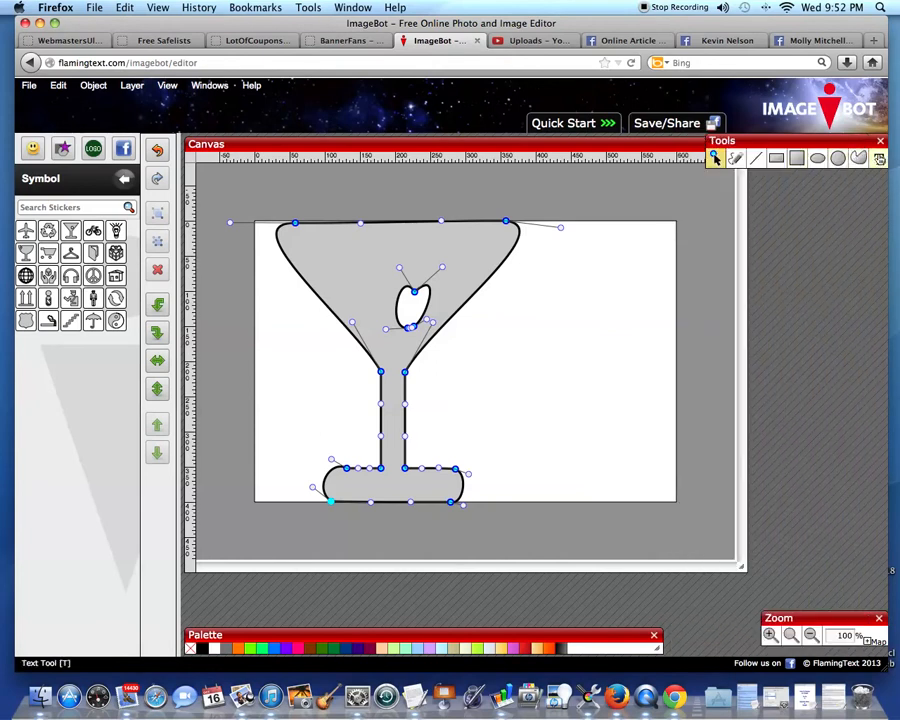
left_click(714, 158)
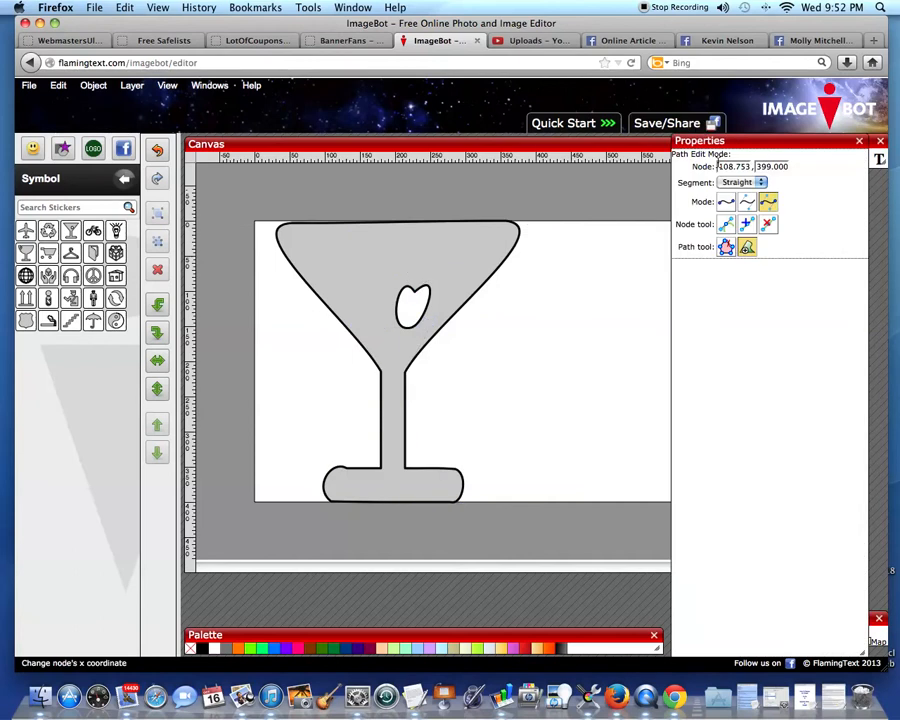
left_click(860, 144)
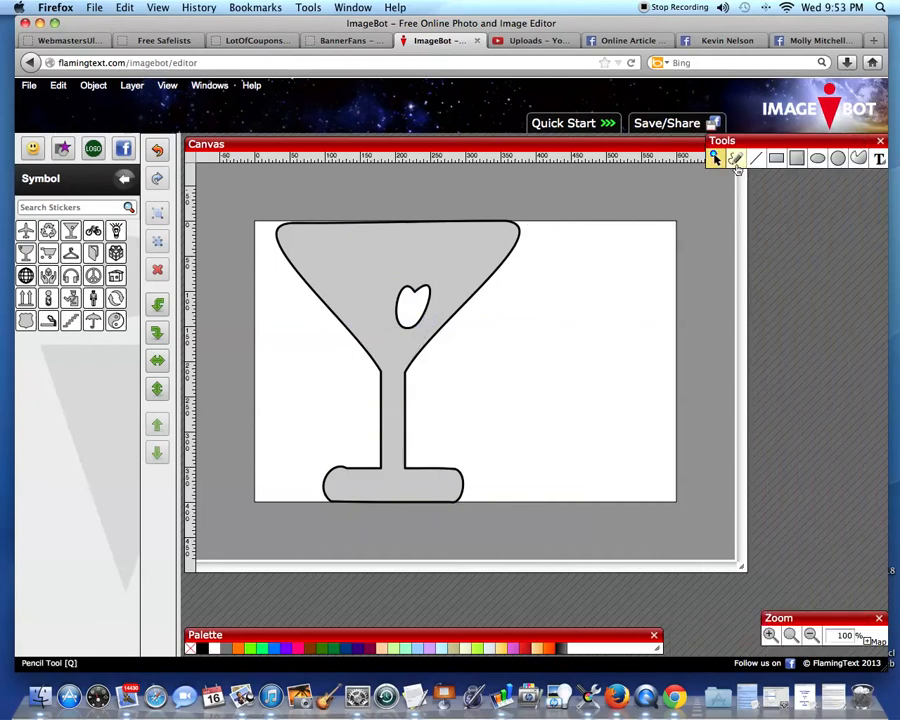
left_click(817, 162)
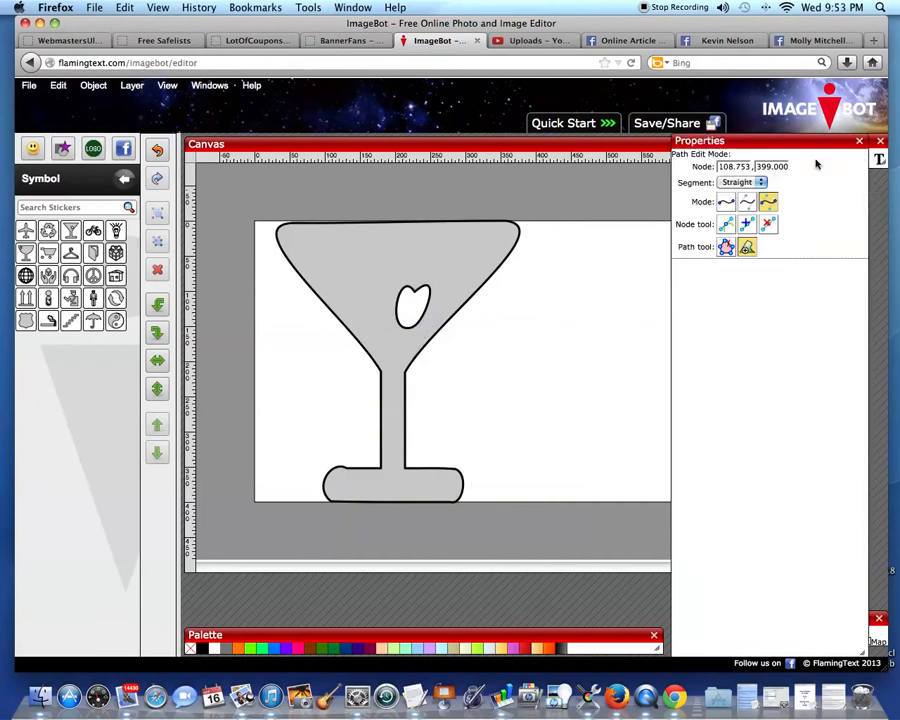
left_click(860, 141)
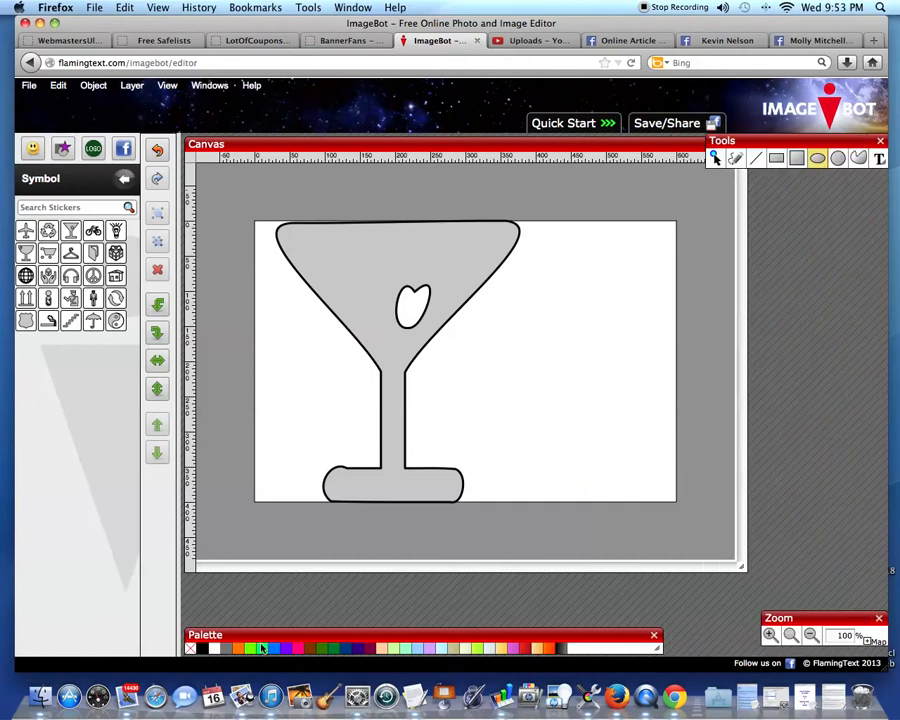
- Try blue and peach (#ffd4aa) fills on the glass, and settle on a dark green fill
left_click(375, 320)
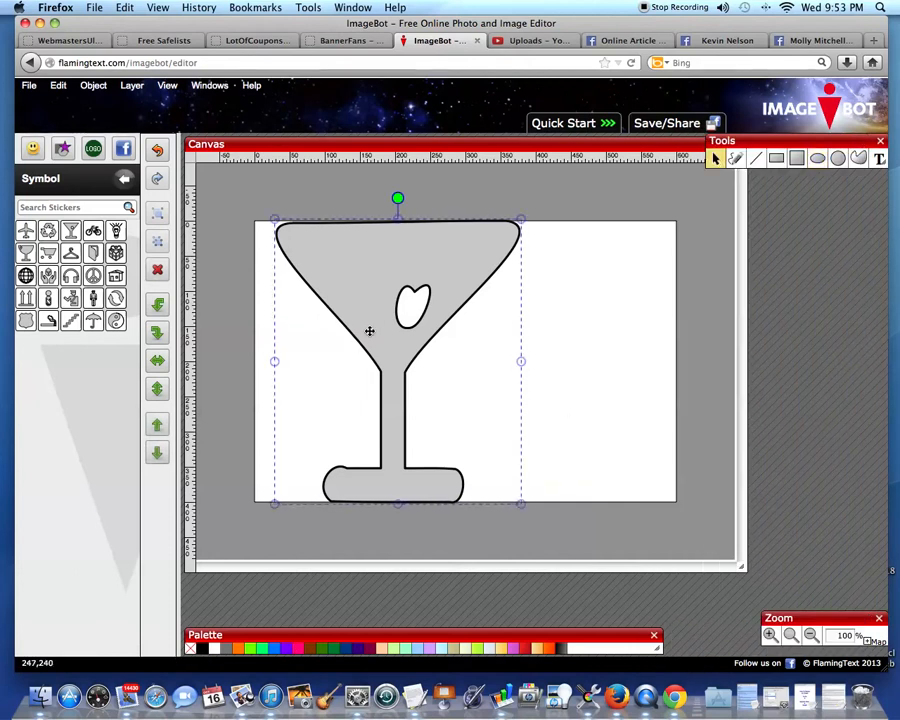
left_click(274, 650)
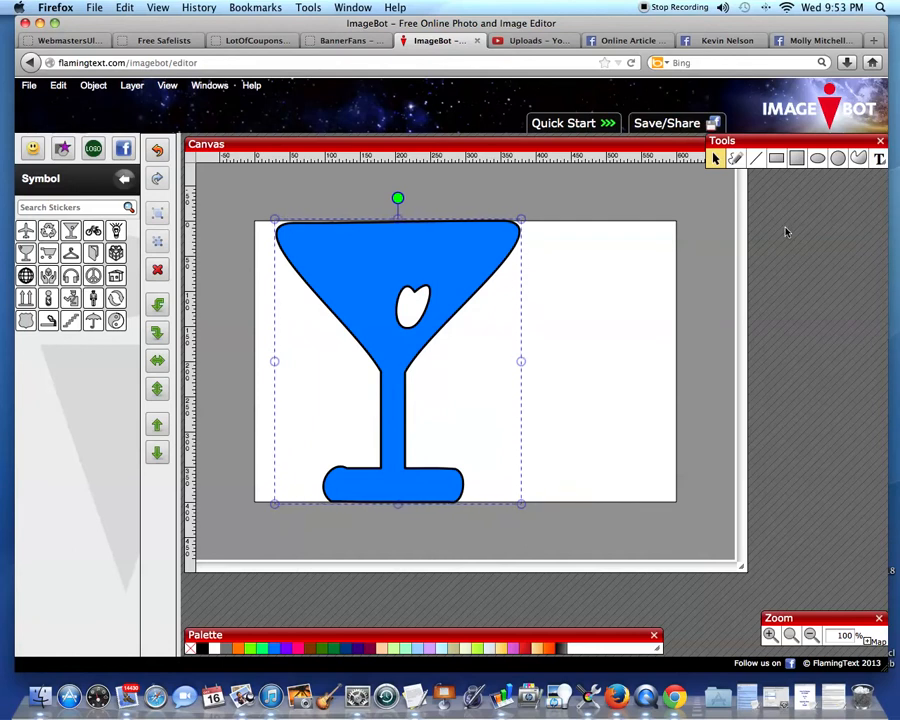
left_click(377, 649)
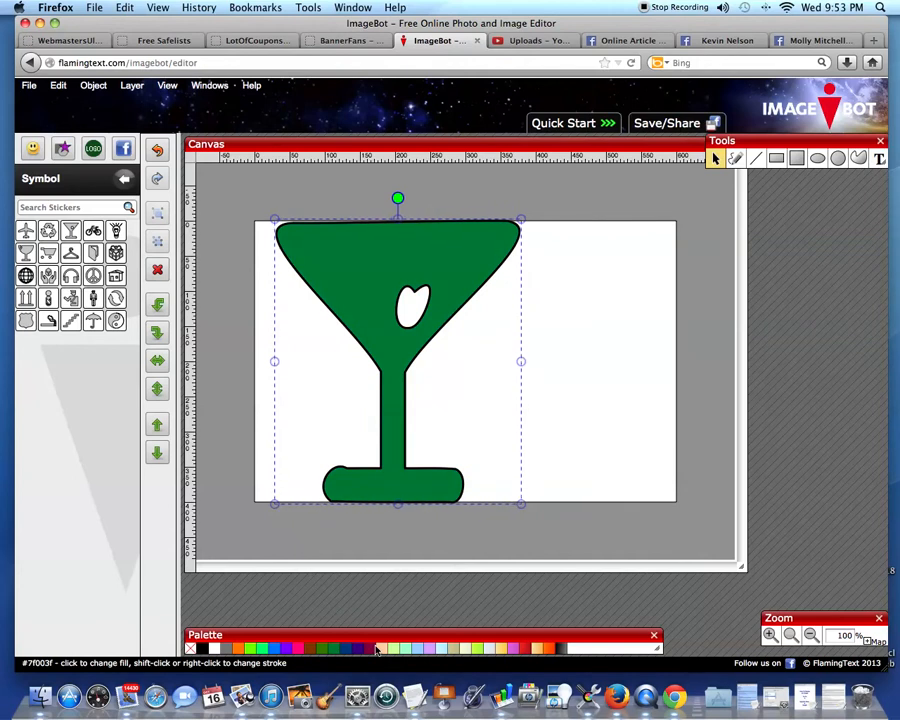
left_click(382, 649)
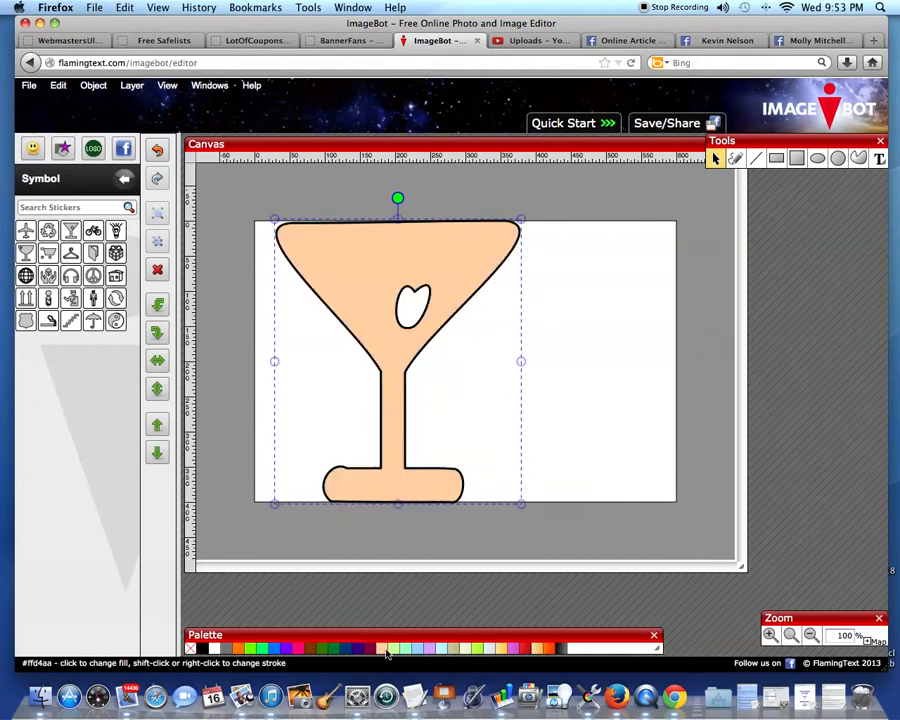
left_click(312, 649)
left_click(334, 652)
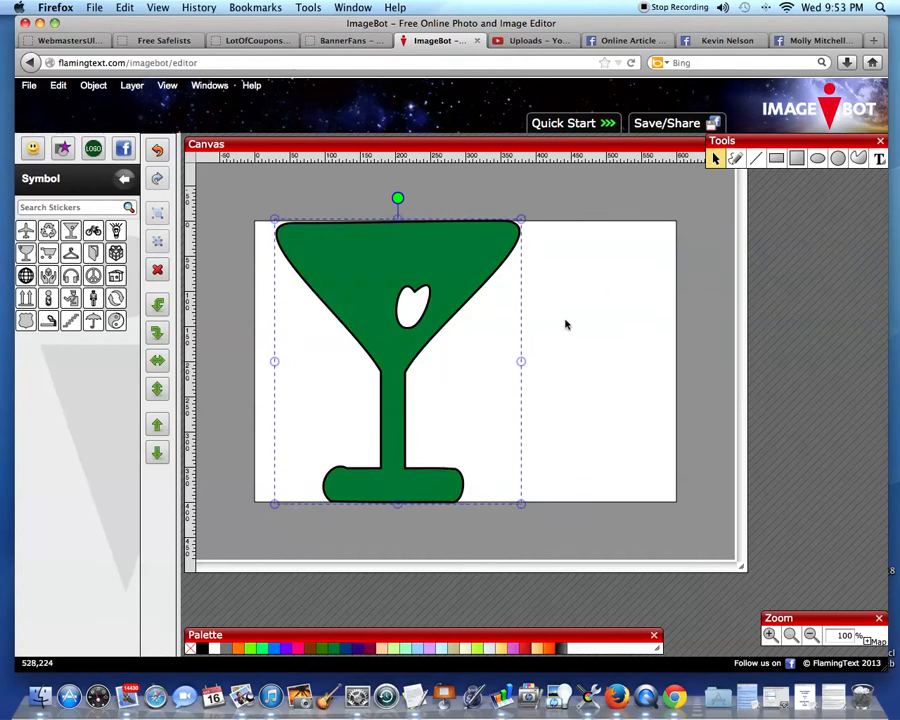
- Set the glass's stroke width to 16 and opacity to 98, and try the blur before returning it to 0
left_click(737, 160)
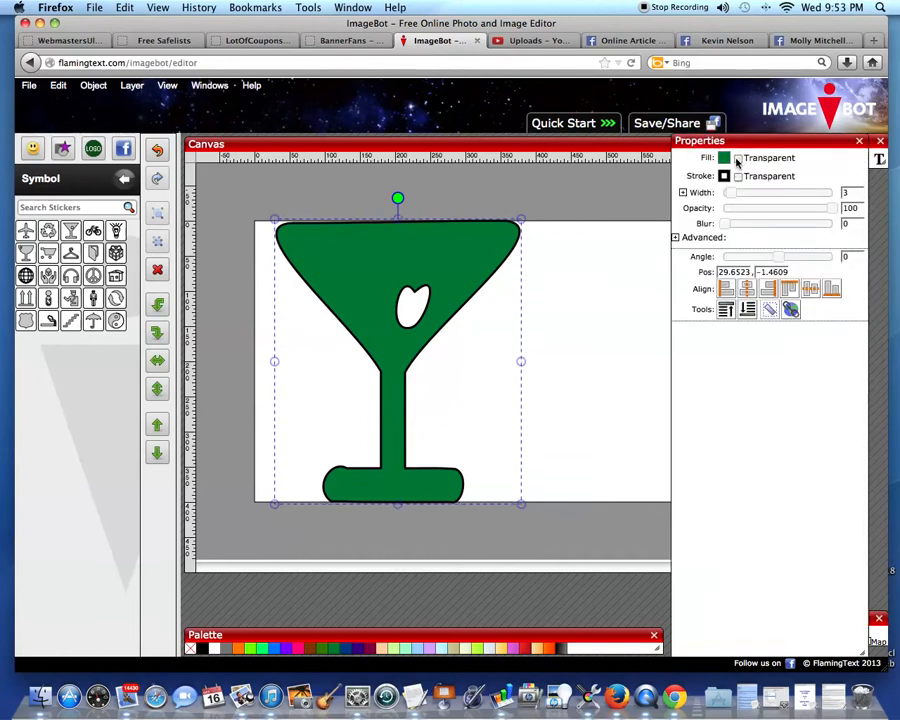
left_click(676, 239)
left_click(676, 239)
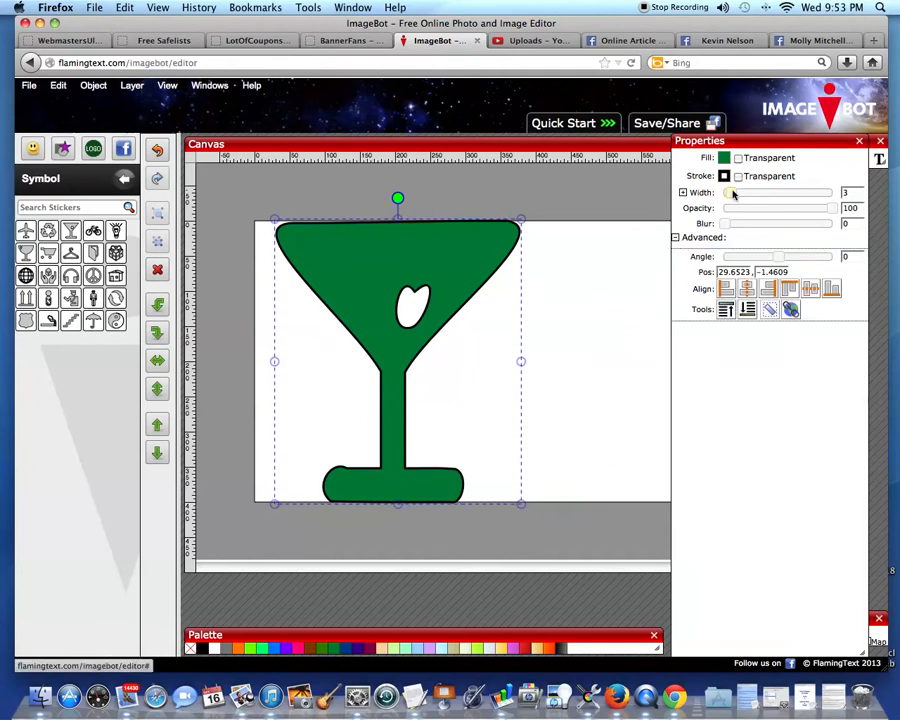
left_click_drag(727, 196, 757, 195)
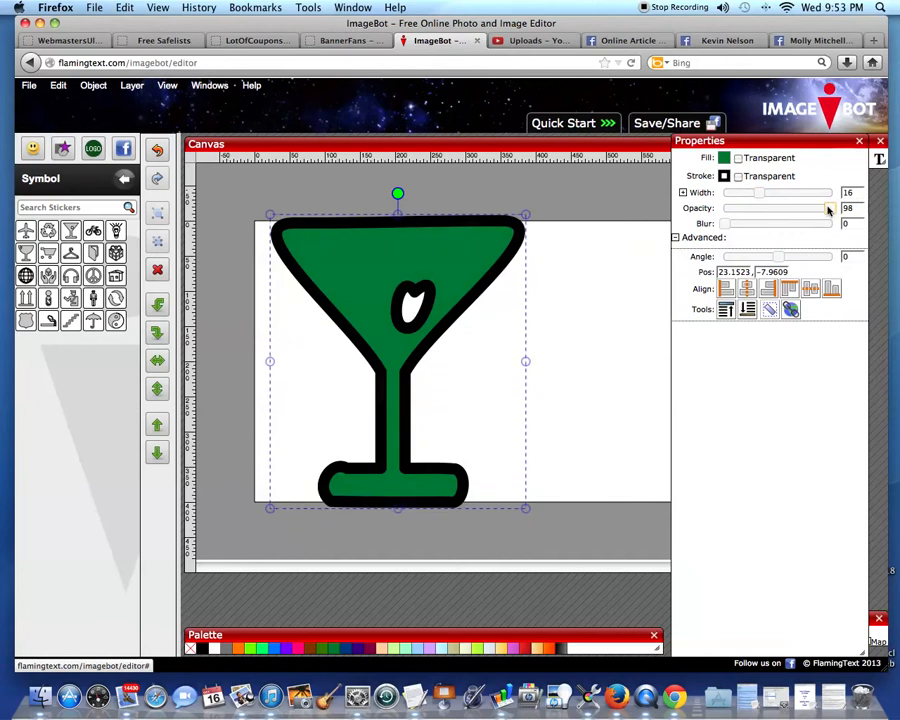
mouse_move(816, 210)
left_mouse_down()
mouse_move(754, 212)
mouse_move(824, 212)
left_mouse_up()
mouse_move(727, 223)
left_mouse_down()
mouse_move(739, 225)
mouse_move(723, 225)
left_mouse_up()
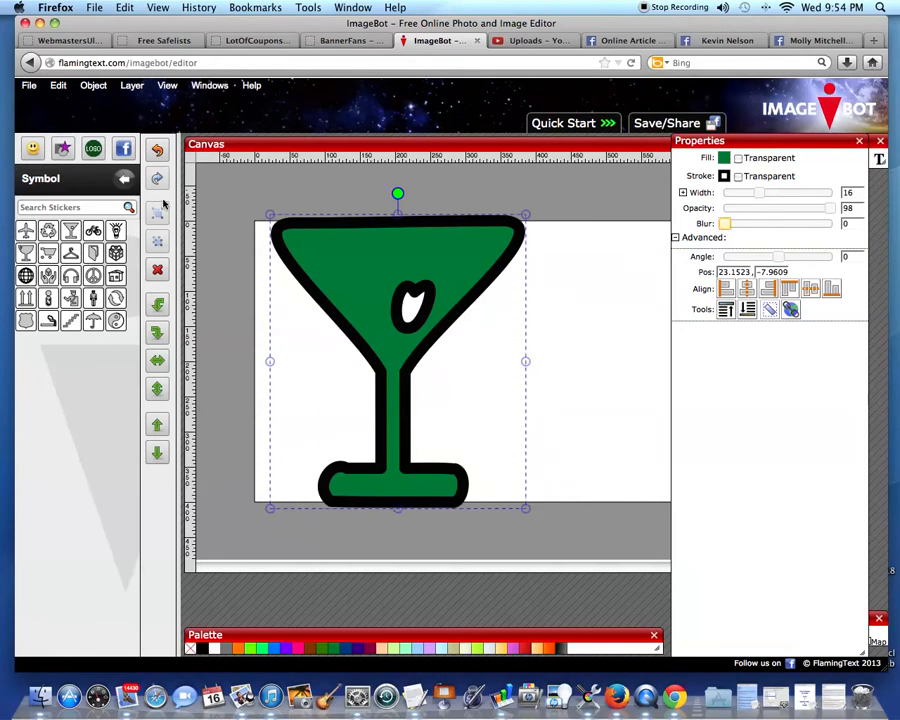
- Insert the yellow thumbs-up sticker from the Smileys collection and place it on the glass's upper left at about (67, 2)
left_click(124, 181)
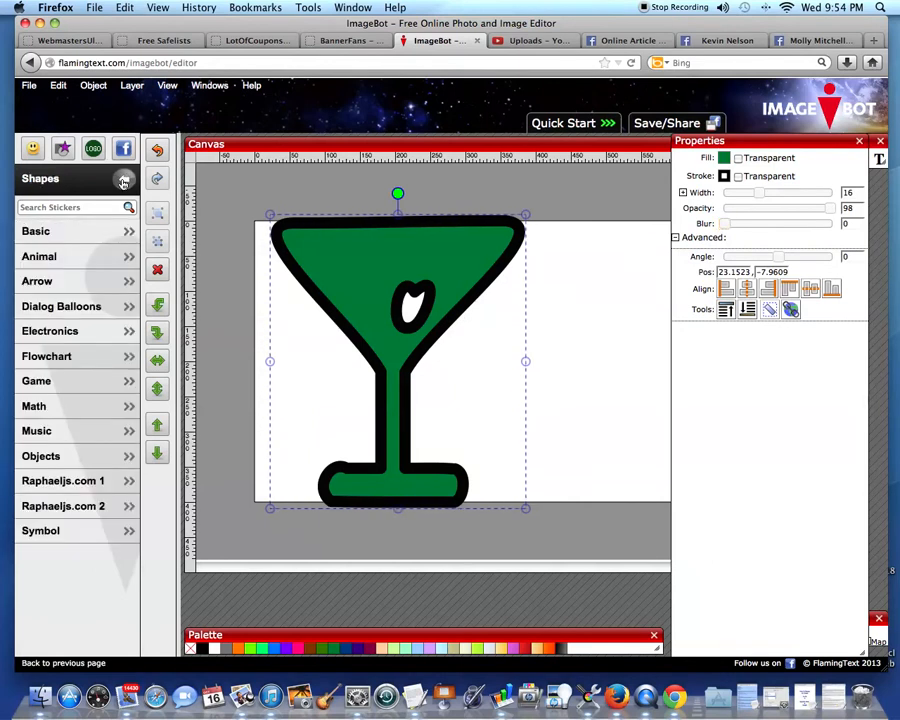
left_click(124, 181)
left_click(100, 231)
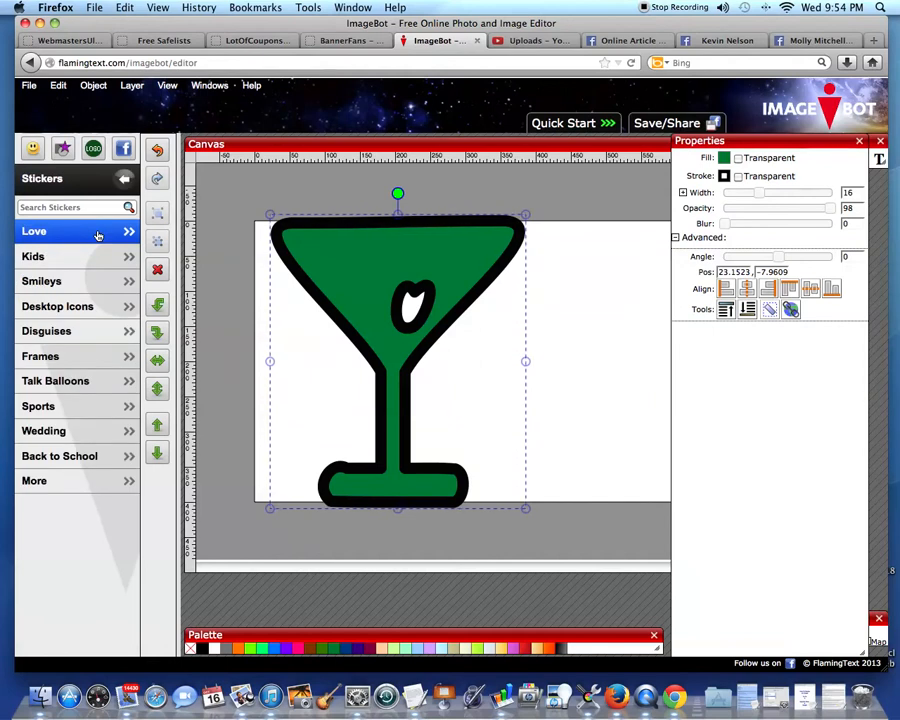
left_click(88, 283)
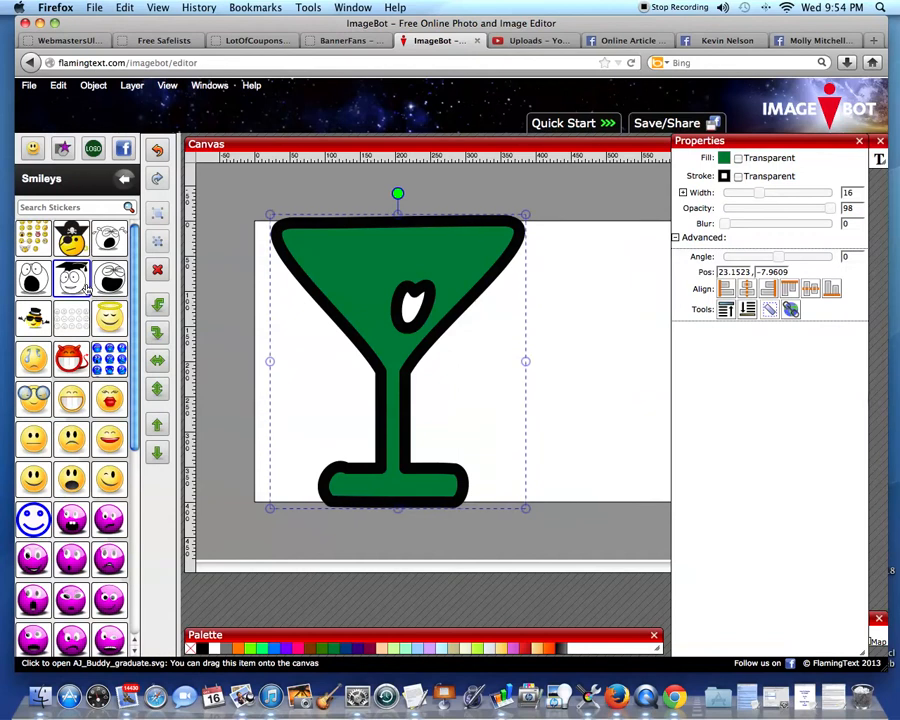
scroll(88, 287, "down", 10)
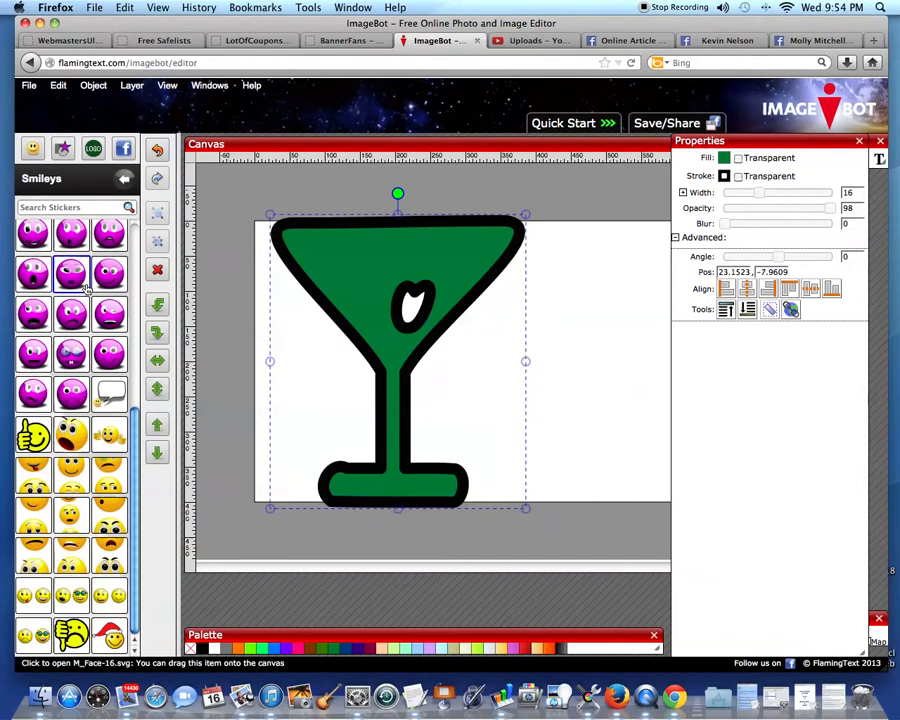
left_click(33, 437)
left_click_drag(314, 268, 353, 259)
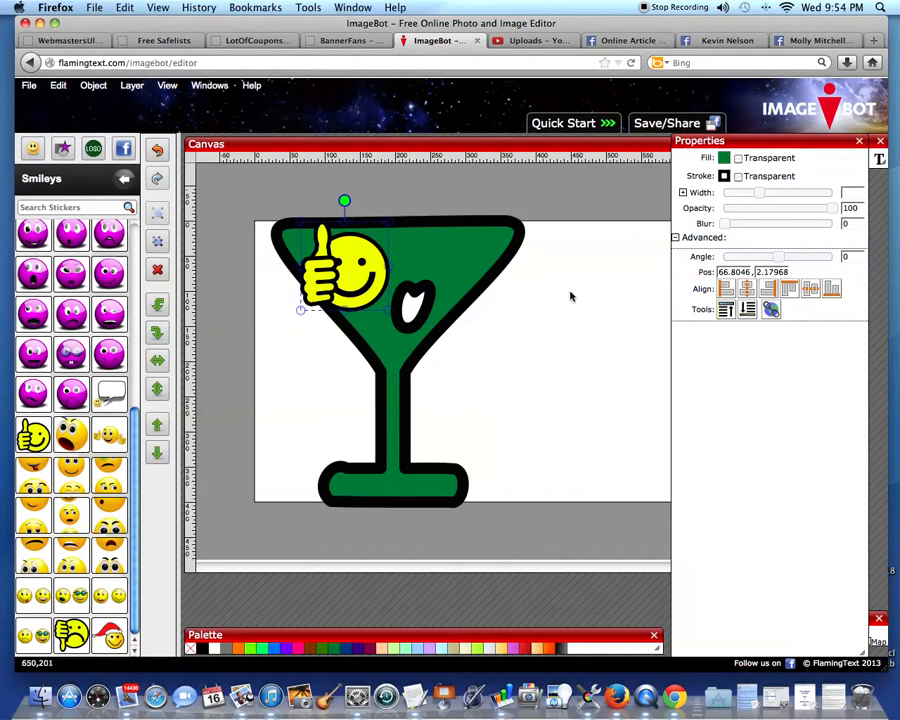
- Send the smiley behind the glass, shift it to about (75, 19) and bring it back to the front
left_click(747, 310)
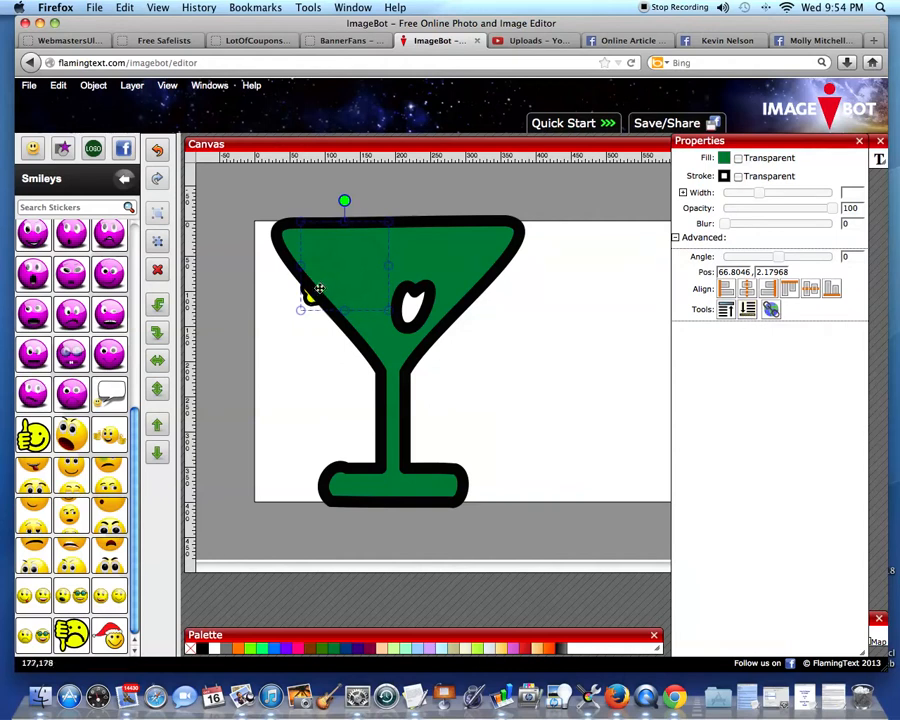
mouse_move(310, 300)
left_mouse_down()
mouse_move(272, 372)
mouse_move(300, 326)
mouse_move(308, 288)
mouse_move(268, 382)
mouse_move(314, 310)
left_mouse_up()
left_click(726, 310)
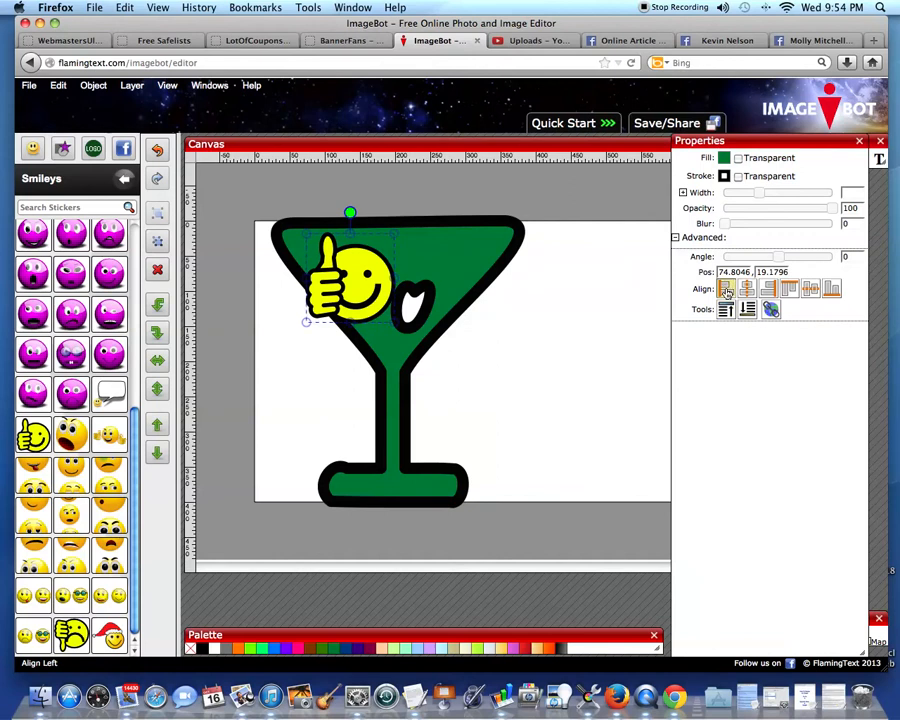
- Try the left, centre, top and middle alignments on the smiley and align it to the canvas's bottom-right corner
left_click(727, 290)
left_click(746, 290)
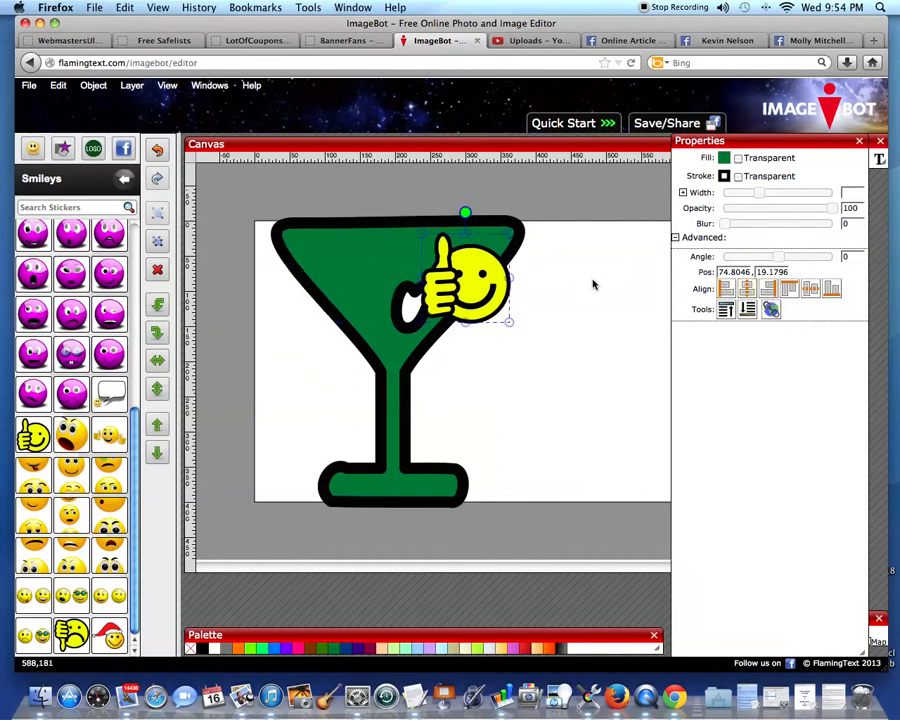
left_click(772, 290)
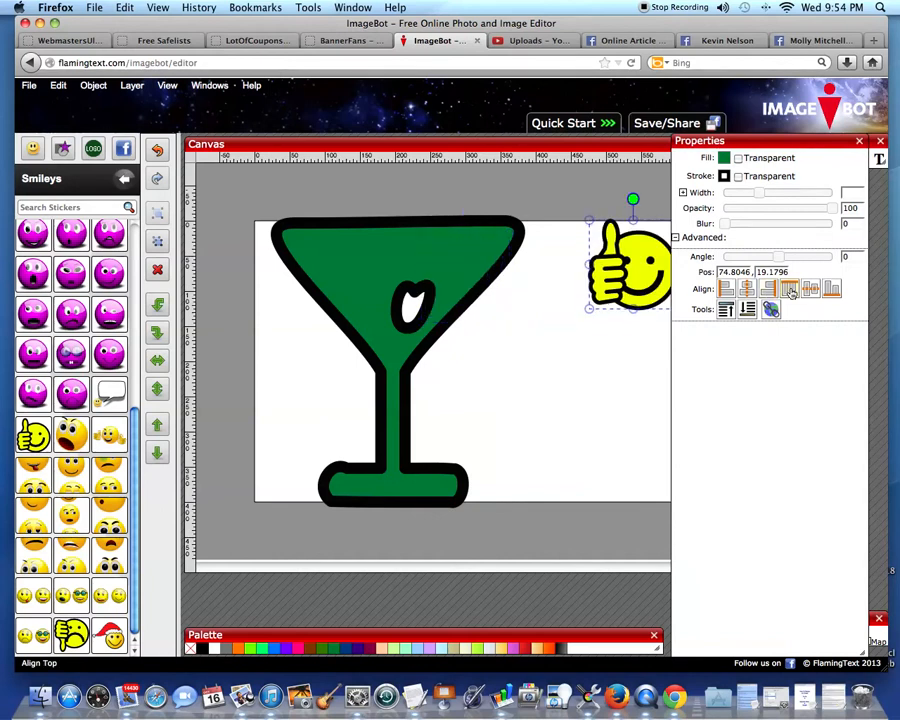
left_click(809, 290)
left_click(831, 290)
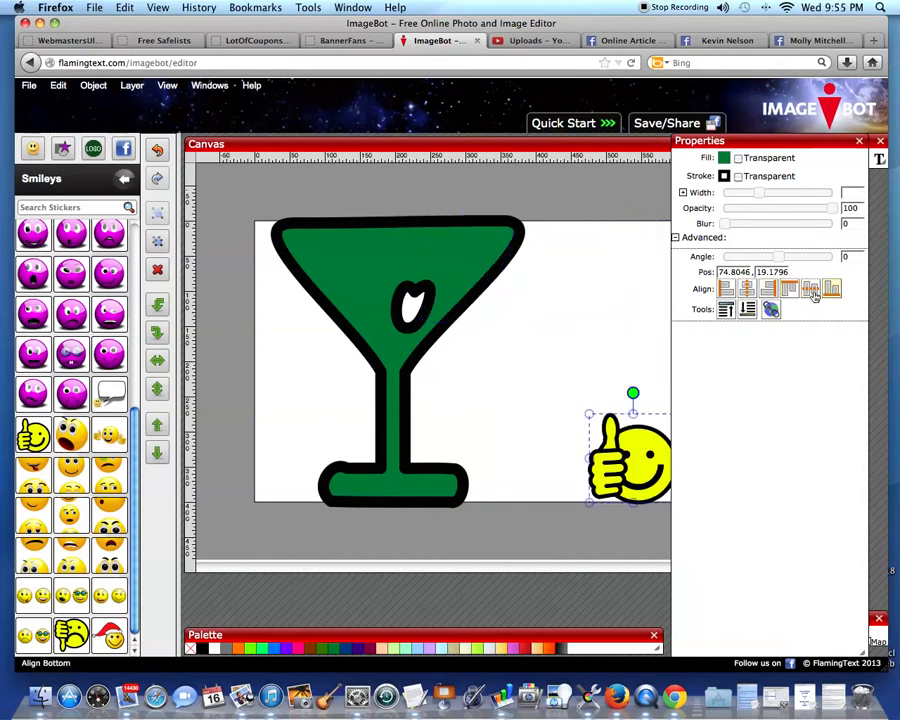
- Send the smiley to the back, move it behind the glass at about (82, 24) and bring it to the front
left_click(748, 311)
left_click_drag(655, 453, 378, 278)
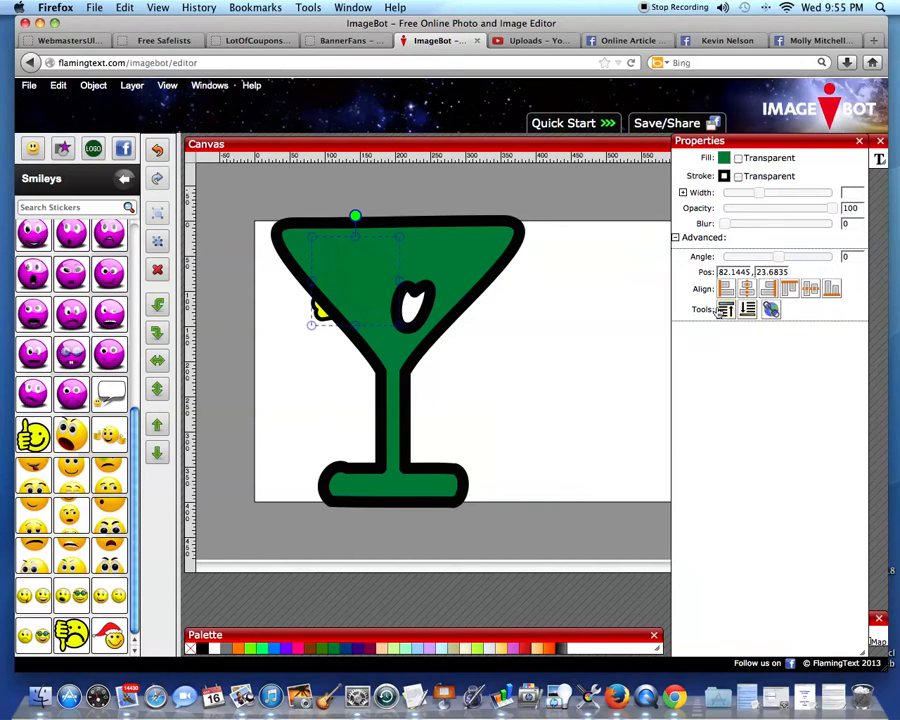
left_click(726, 310)
left_click(771, 310)
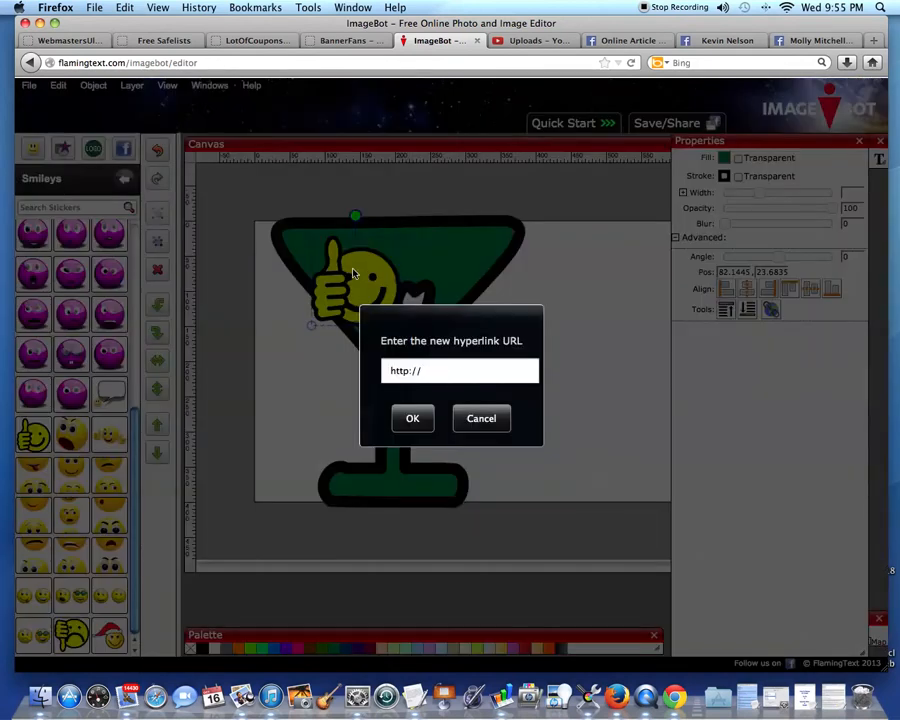
left_click(412, 420)
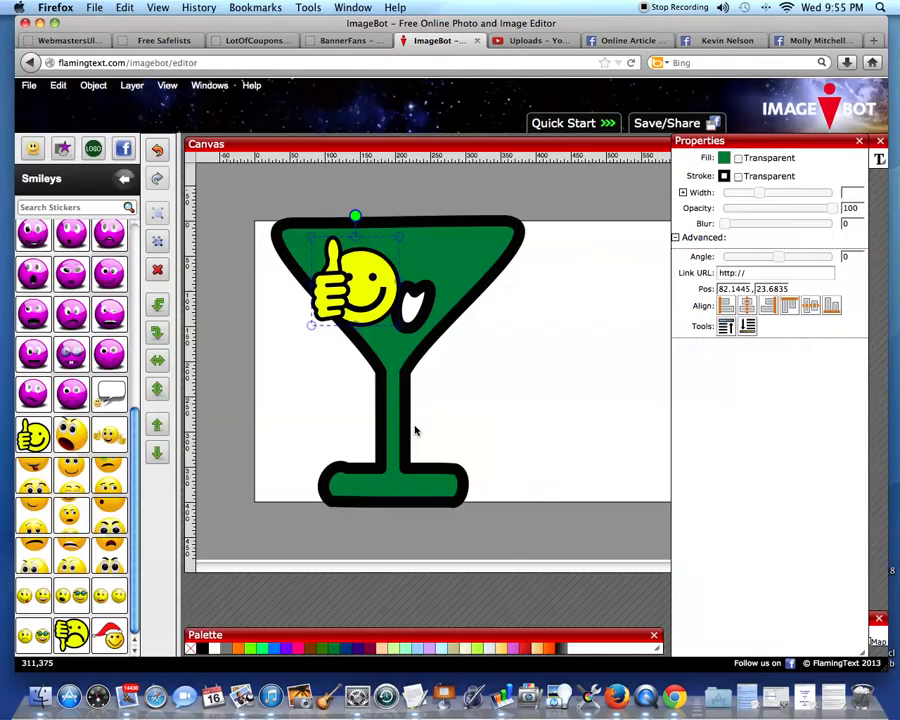
left_click_drag(352, 302, 305, 391)
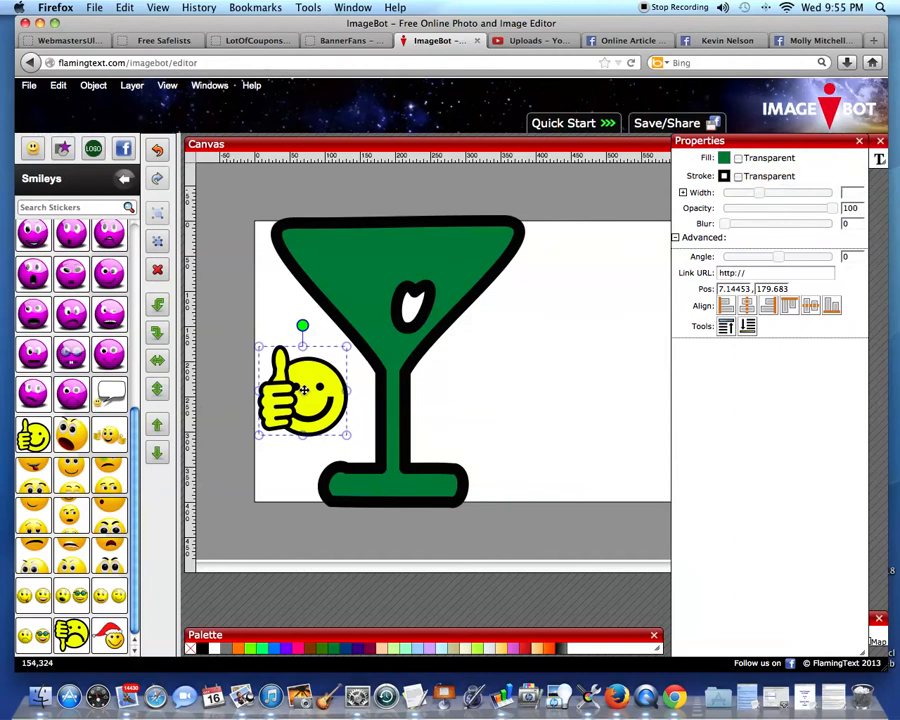
- Try linear and radial gradient fills on the smiley and return to a solid colour
left_click(724, 159)
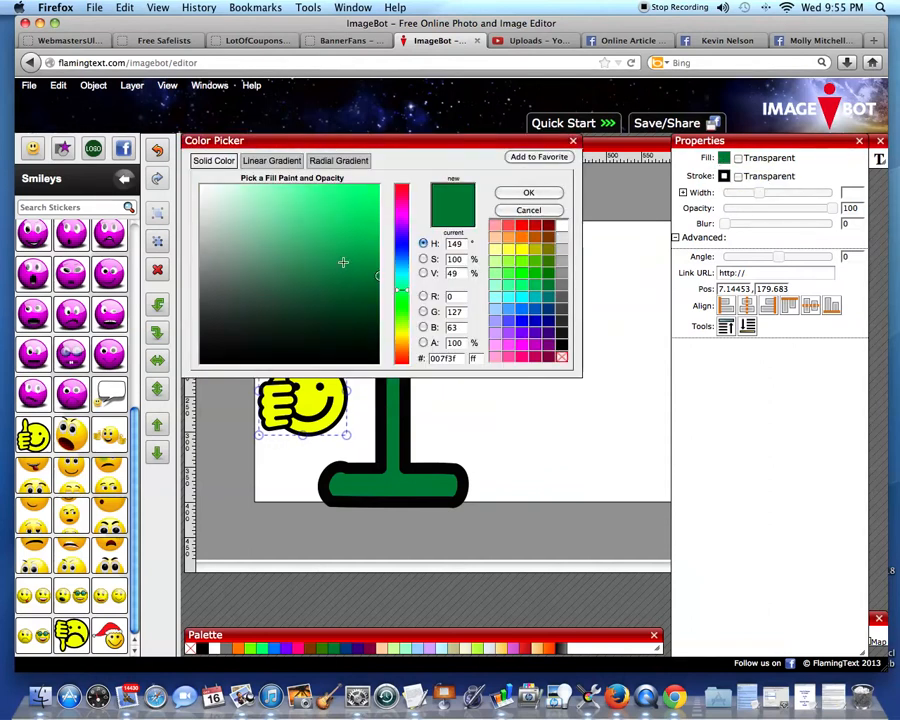
left_click(276, 162)
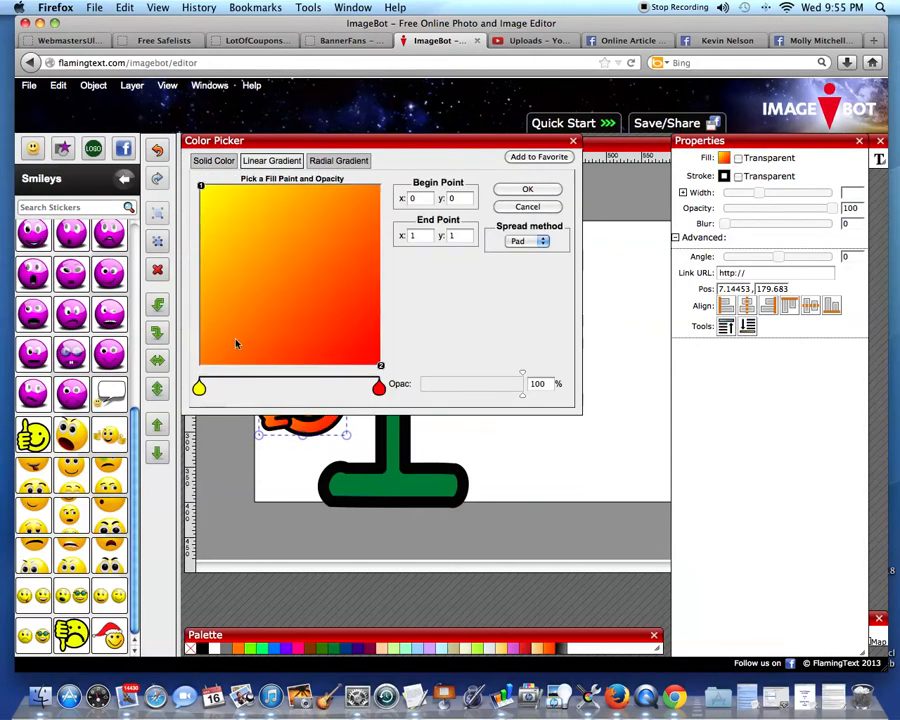
mouse_move(378, 393)
left_mouse_down()
mouse_move(292, 392)
mouse_move(376, 396)
left_mouse_up()
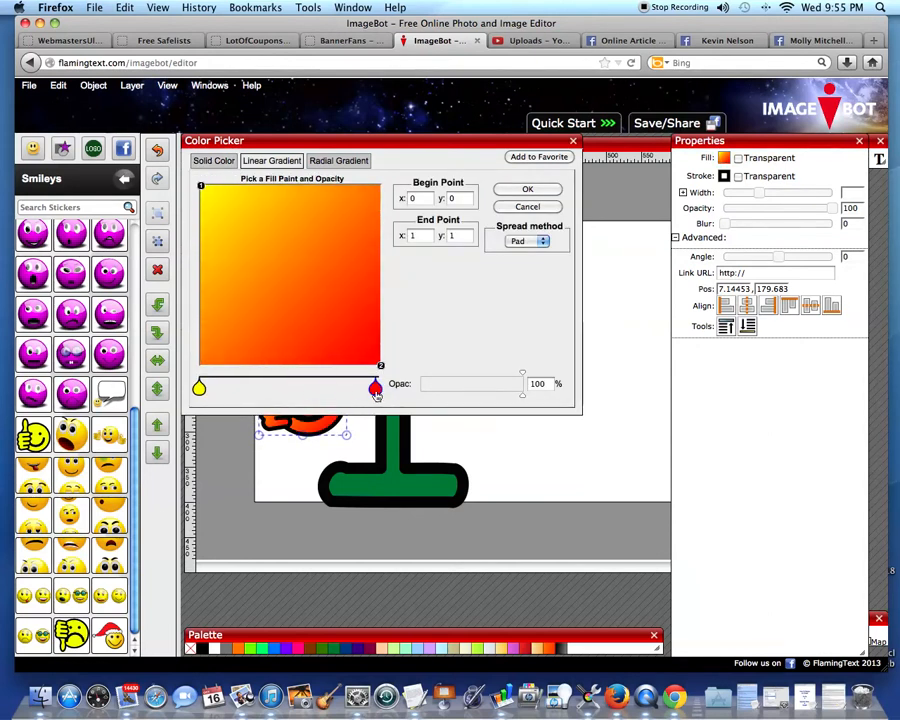
left_click(338, 160)
left_click_drag(290, 278, 296, 239)
left_click(212, 160)
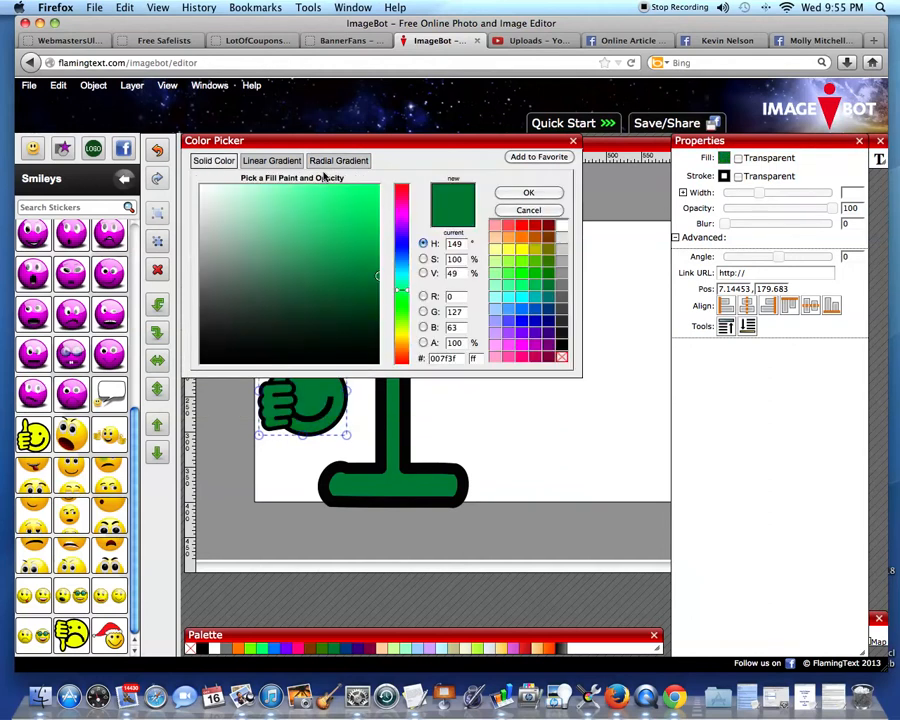
- Fill the smiley with solid magenta d600d6, starting from the dark purple swatch and brightening it
left_click(550, 350)
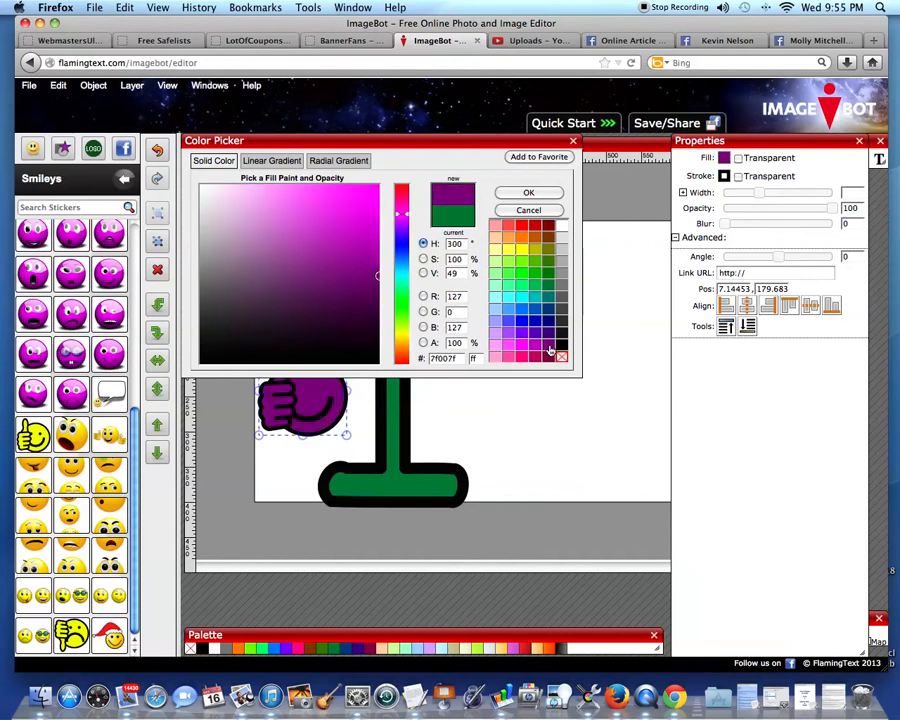
left_click(378, 272)
left_click_drag(378, 272, 378, 212)
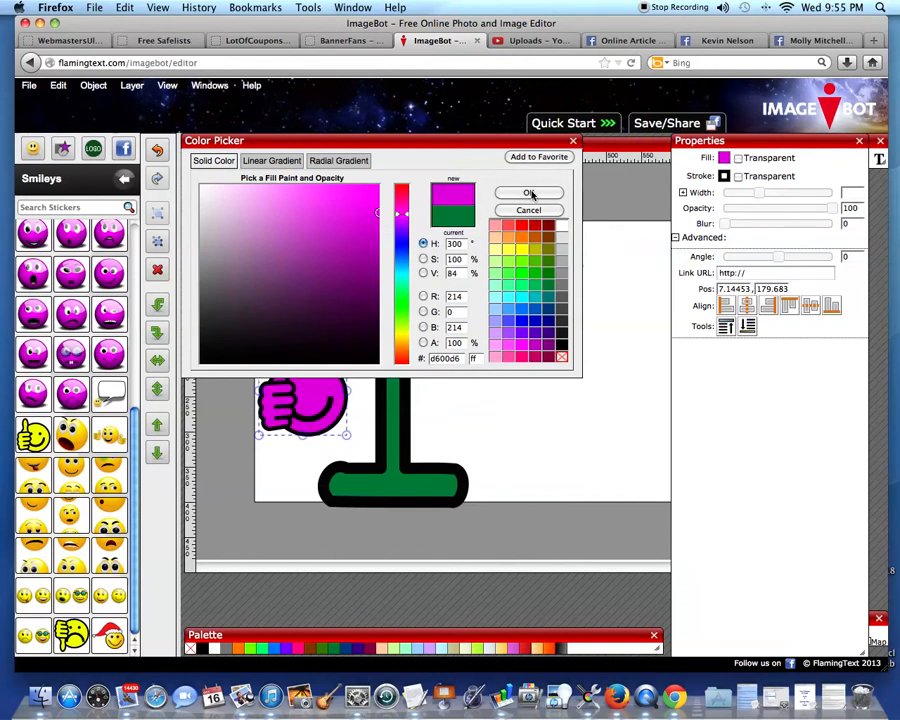
left_click(528, 193)
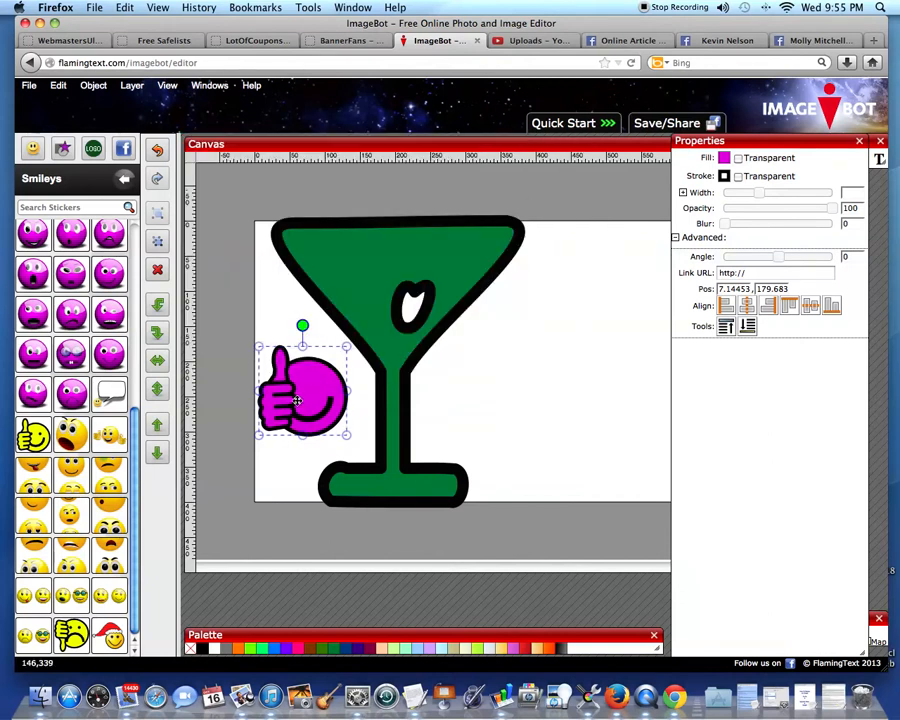
- Set the smiley's stroke colour to violet 5f00bf and move the smiley to about (345, 163) beside the glass
left_click(724, 177)
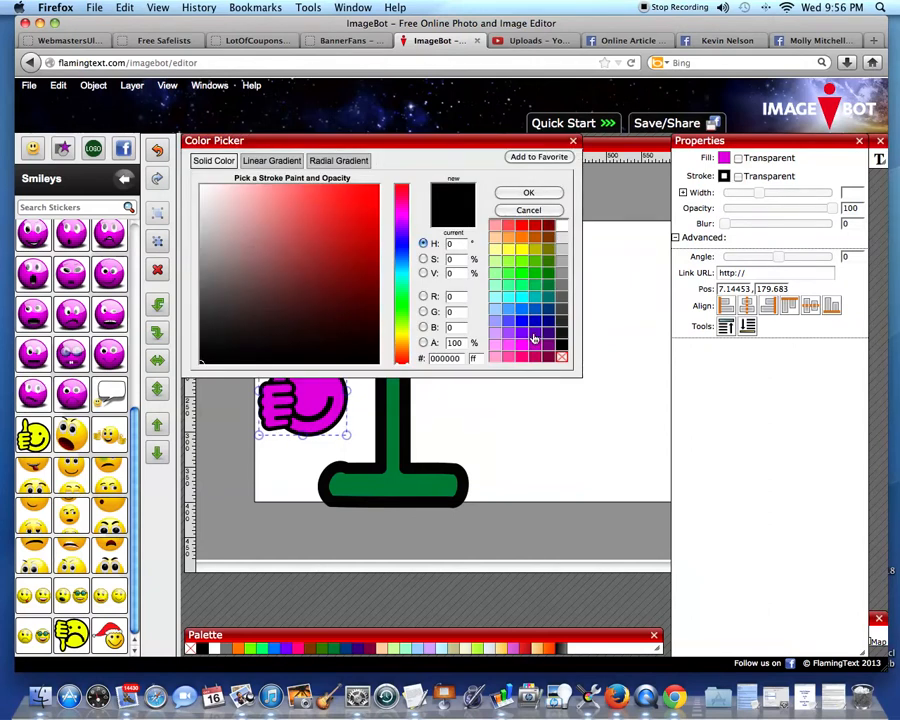
left_click(534, 338)
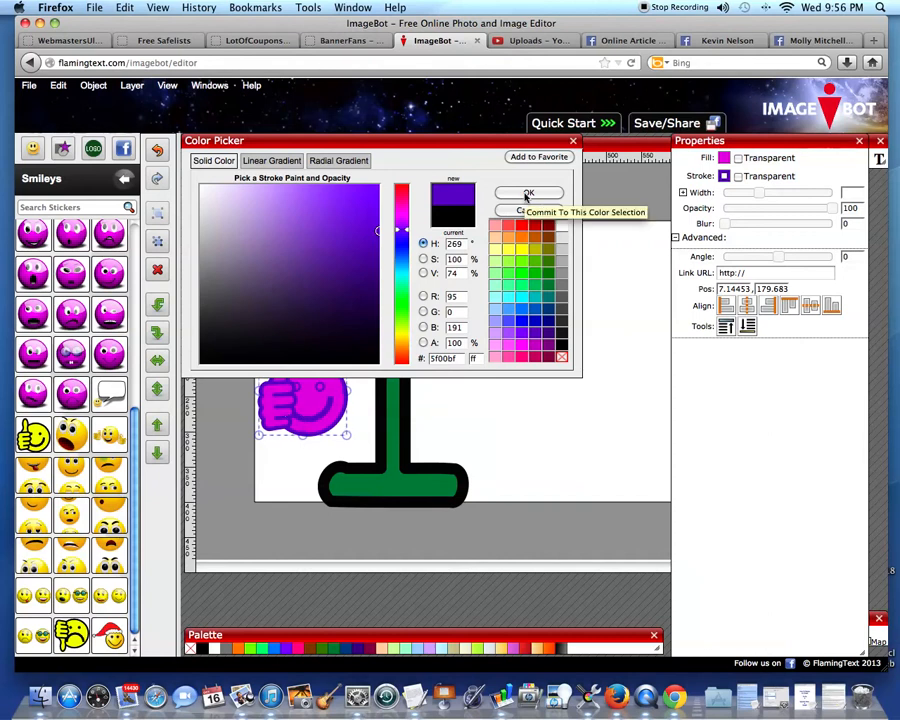
left_click(527, 196)
left_click_drag(308, 404, 546, 393)
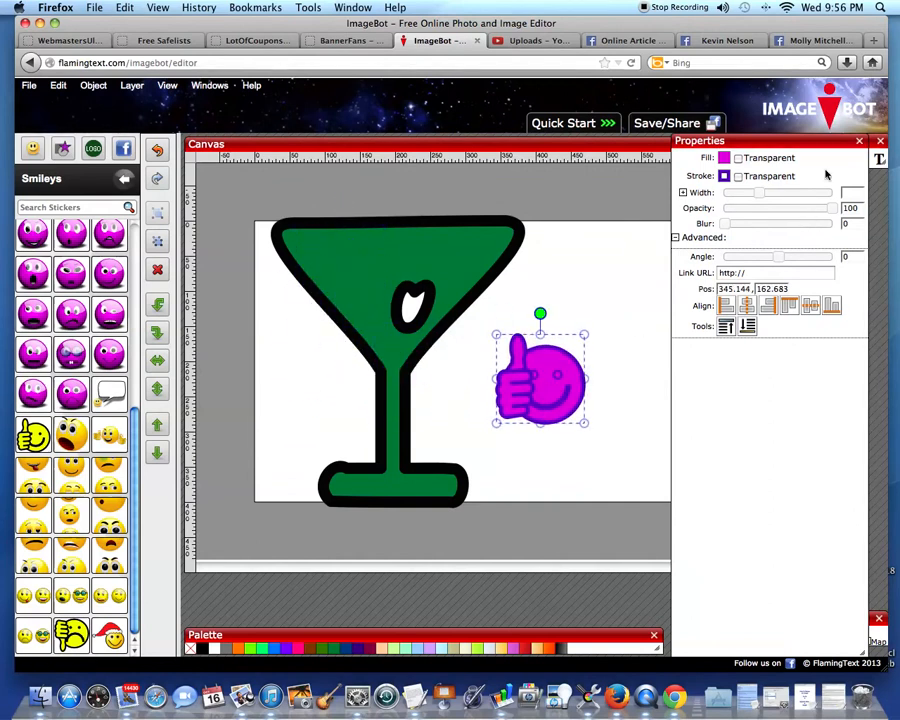
- Hide the object properties and open the Disguises sticker collection
left_click(861, 144)
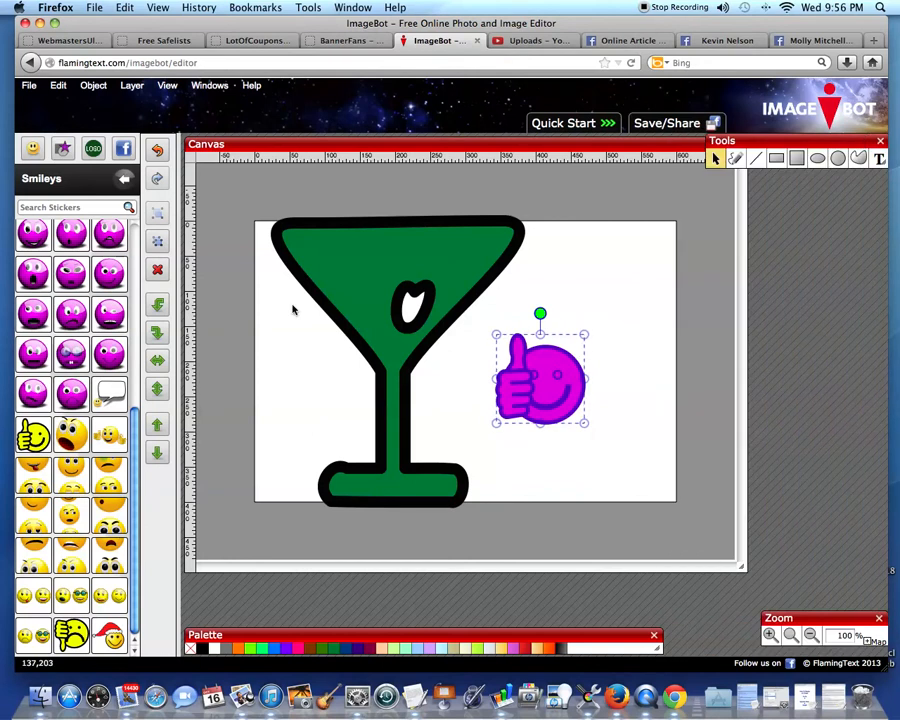
left_click(128, 183)
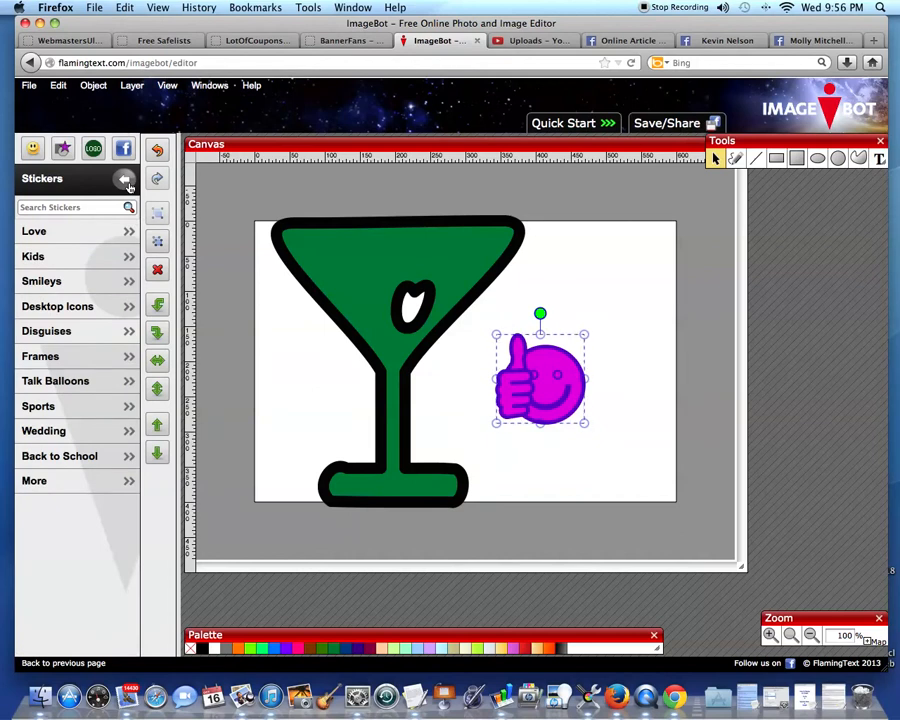
left_click(80, 332)
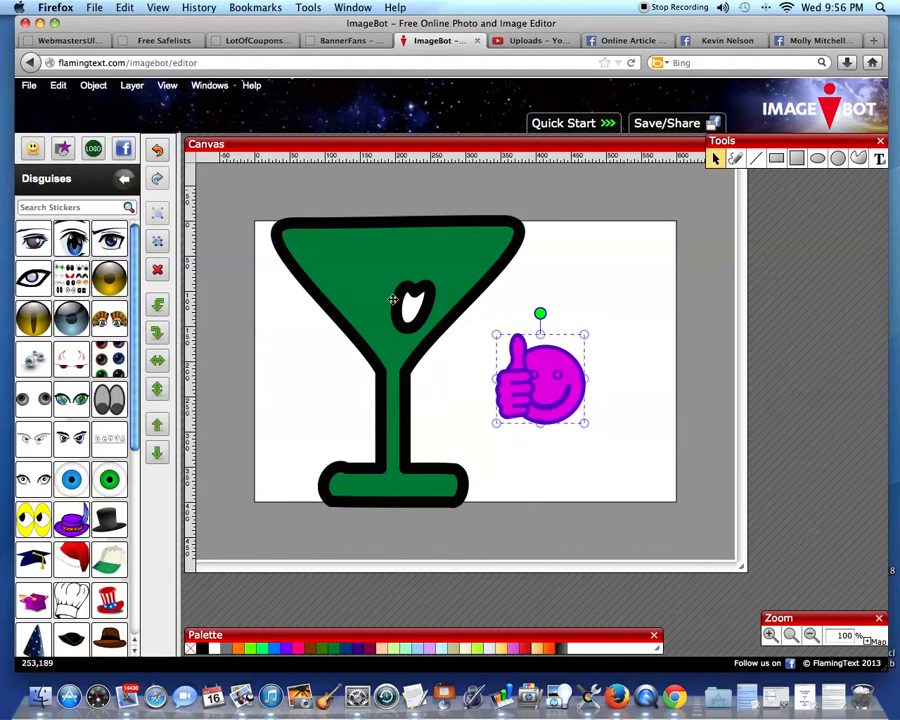
- Enlarge the smiley in height and width and move it further right, clear of the glass
left_click_drag(541, 336, 540, 279)
left_click_drag(493, 352, 458, 352)
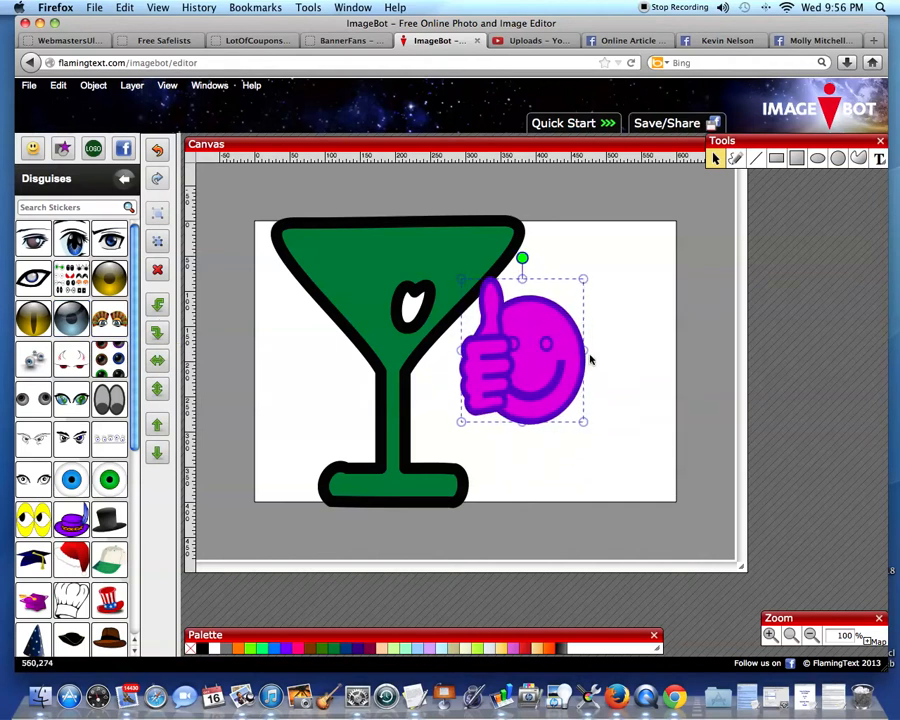
left_click_drag(538, 346, 601, 360)
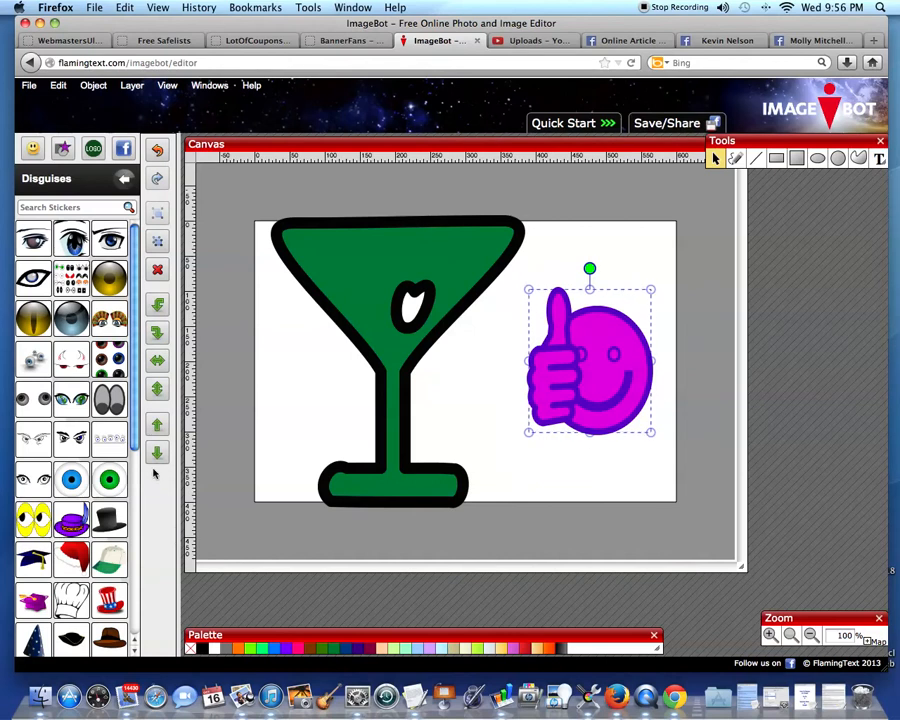
- Insert the googly-eyes disguise sticker, place it over the smiley's eyes and shrink it slightly to fit the face
left_click_drag(138, 430, 137, 615)
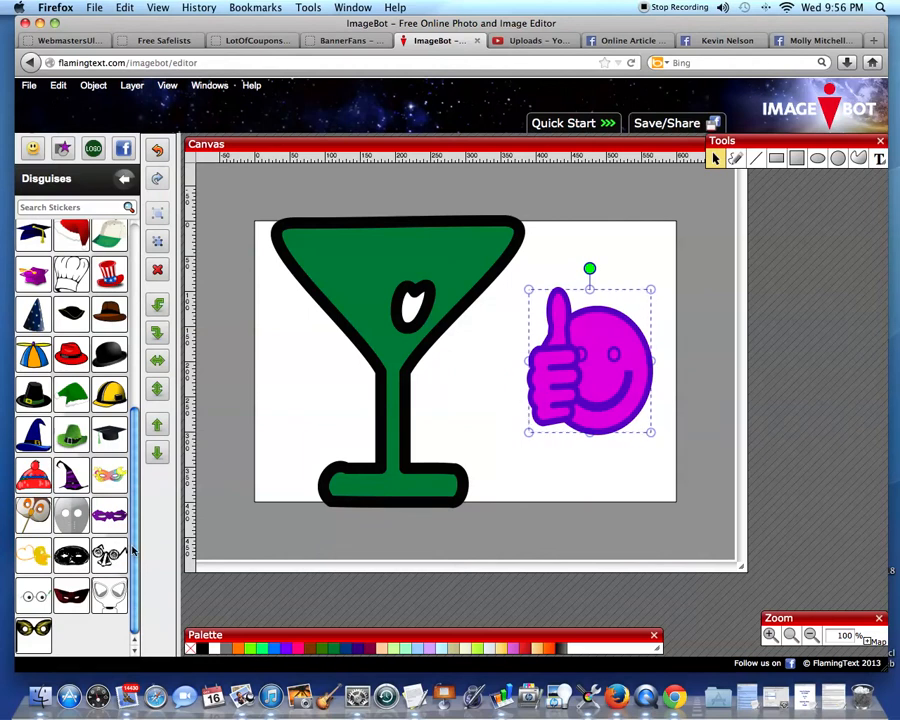
scroll(95, 387, "up", 6)
scroll(128, 368, "down", 6)
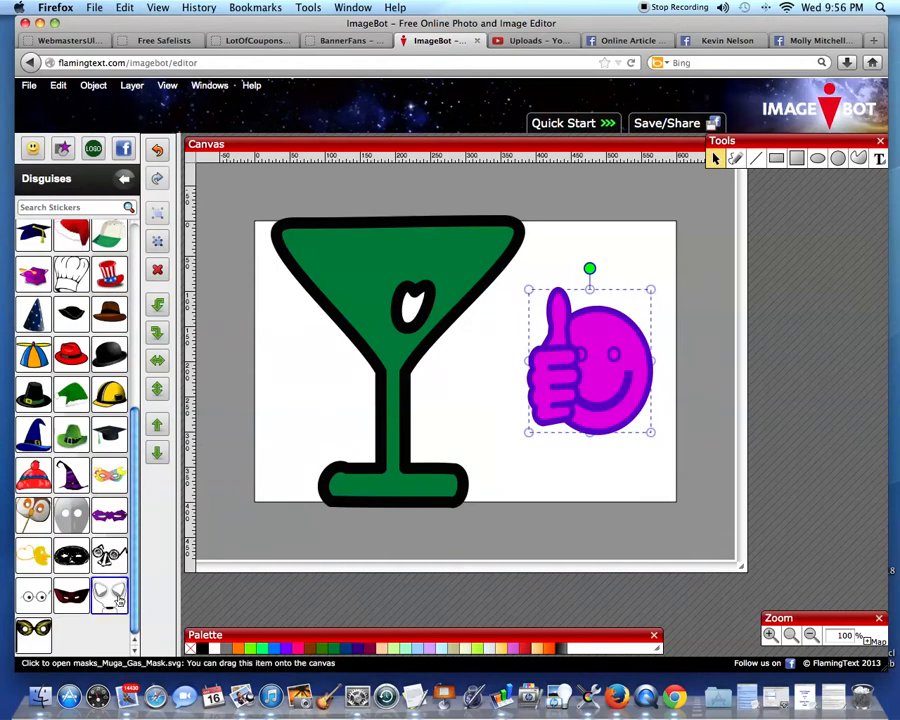
left_click(33, 597)
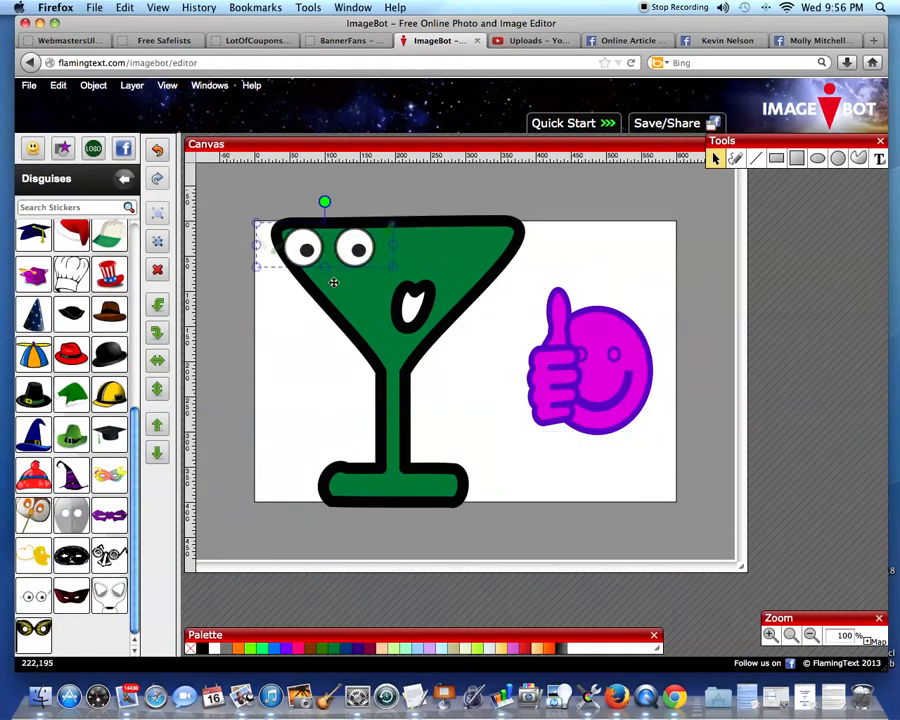
left_click_drag(318, 245, 585, 351)
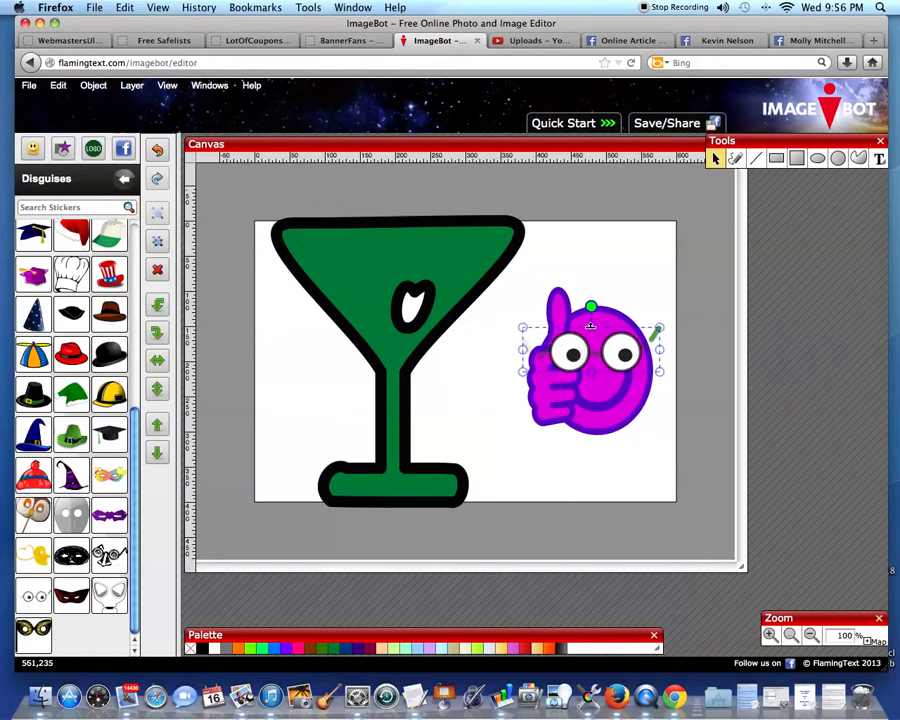
left_click_drag(522, 327, 599, 348)
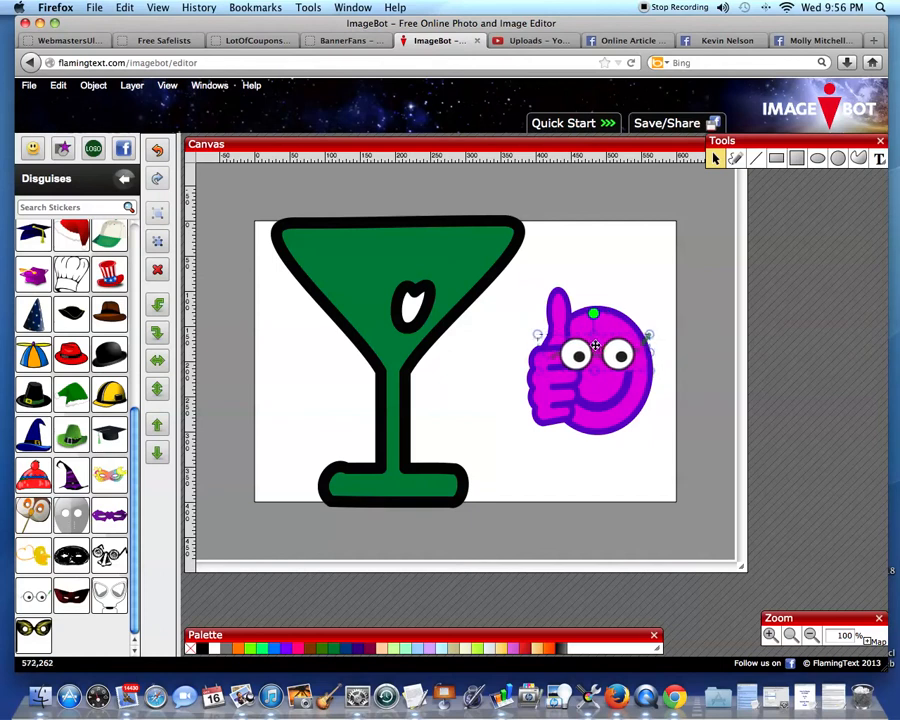
left_click(629, 293)
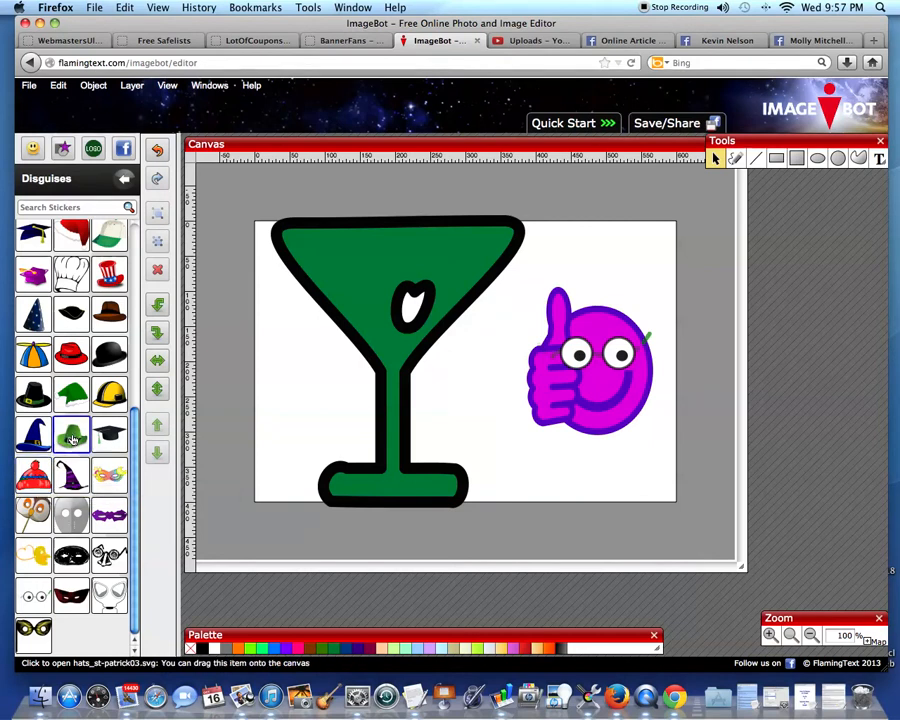
- Place the green St. Patrick's hat on the smiley's head at about (434, 66), sending it back and returning it to the front
left_click_drag(71, 437, 593, 310)
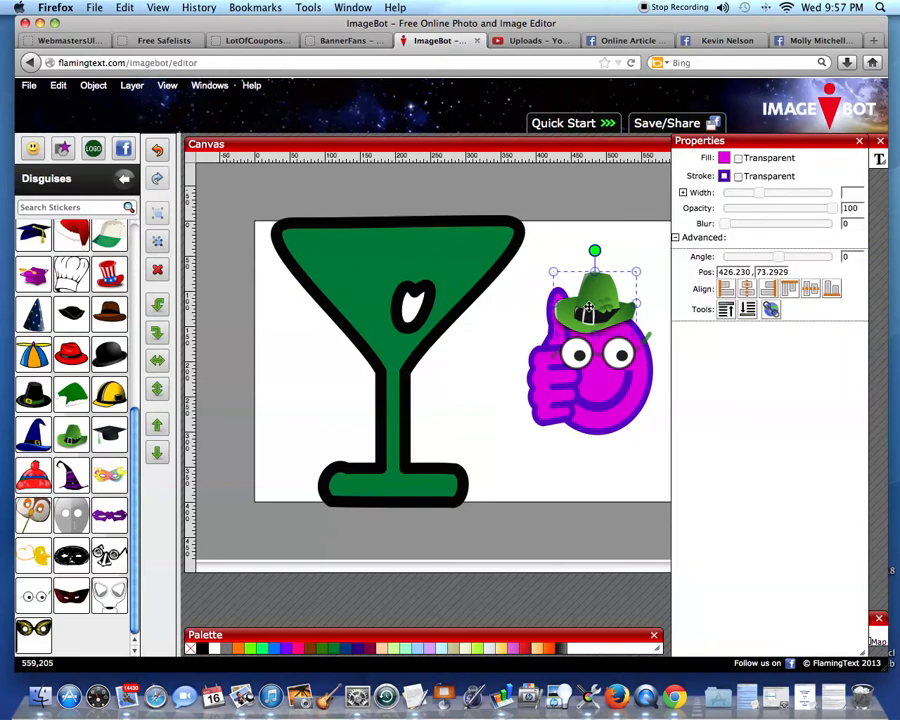
left_click(747, 310)
mouse_move(602, 305)
left_mouse_down()
mouse_move(597, 284)
mouse_move(605, 303)
mouse_move(598, 296)
left_mouse_up()
left_click(726, 311)
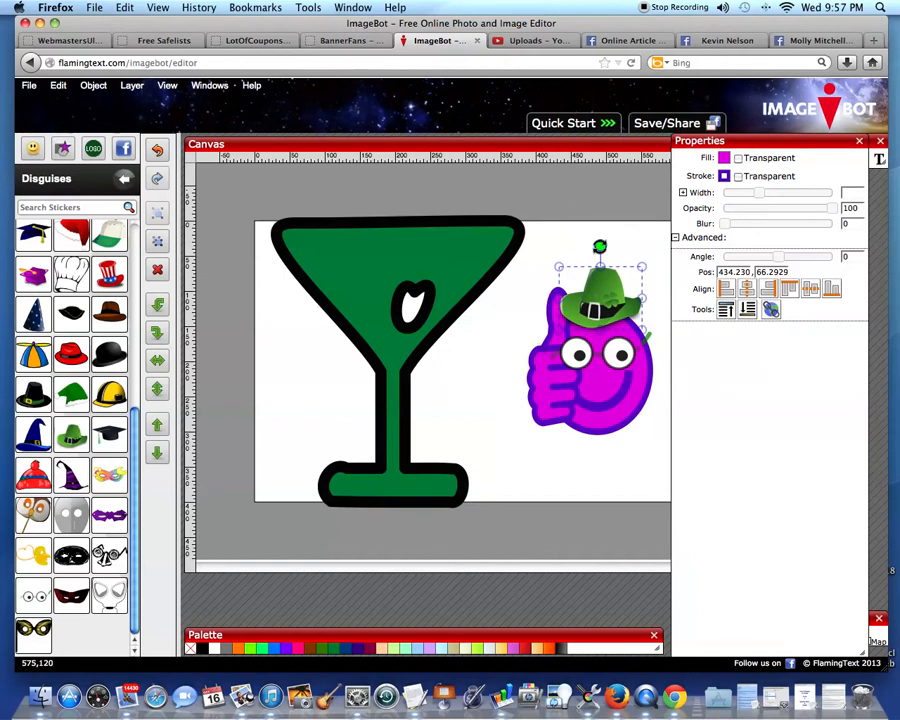
- Rotate the hat to about 17.6 degrees, then widen and flatten it to cover the smiley's head and thumb
left_click_drag(600, 246, 609, 251)
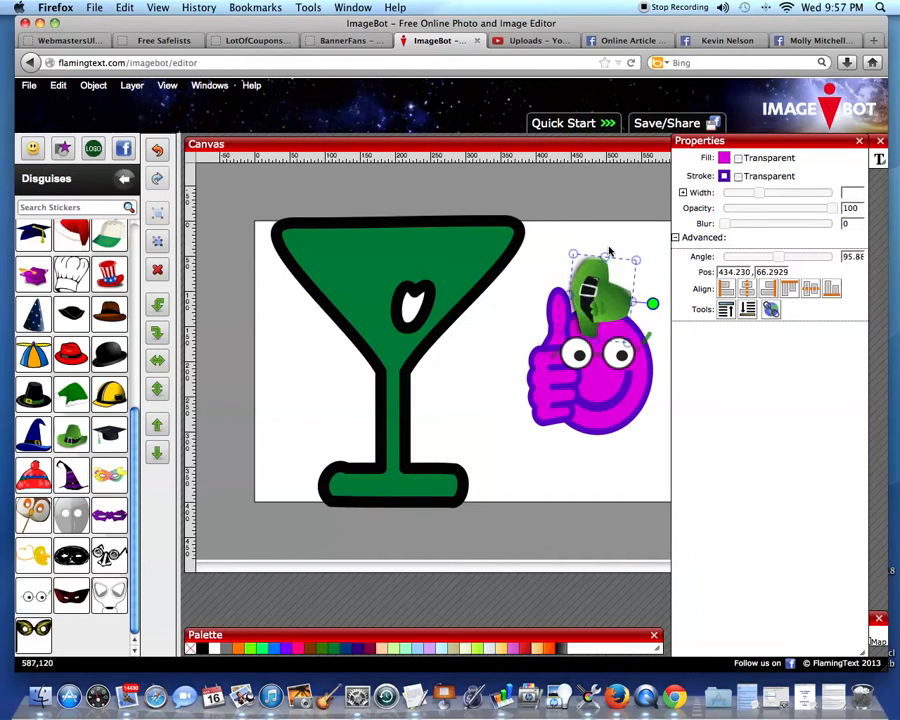
left_click_drag(652, 301, 556, 202)
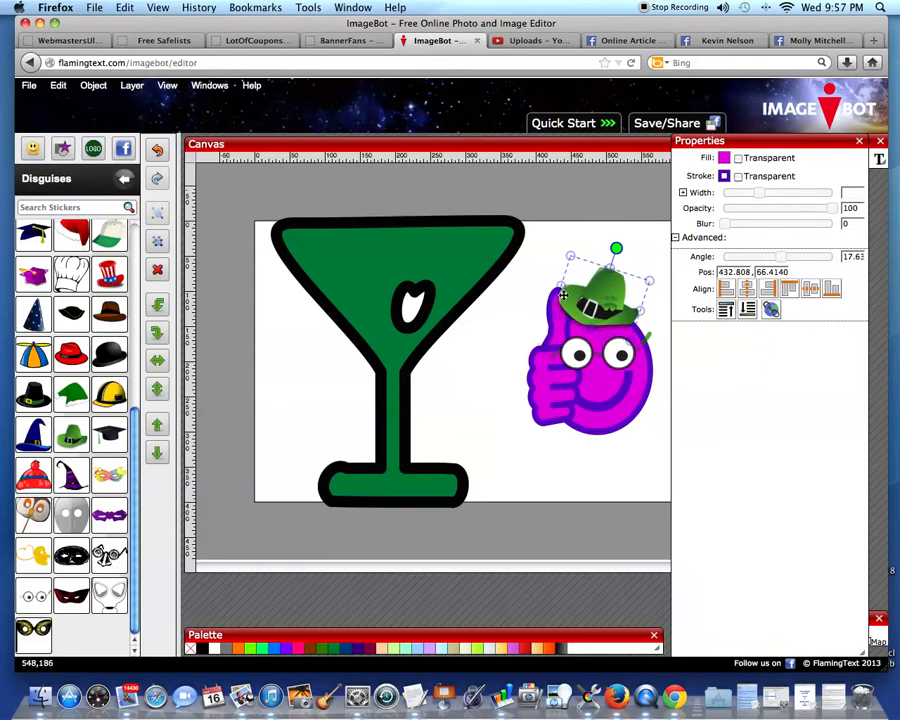
left_click_drag(548, 287, 541, 280)
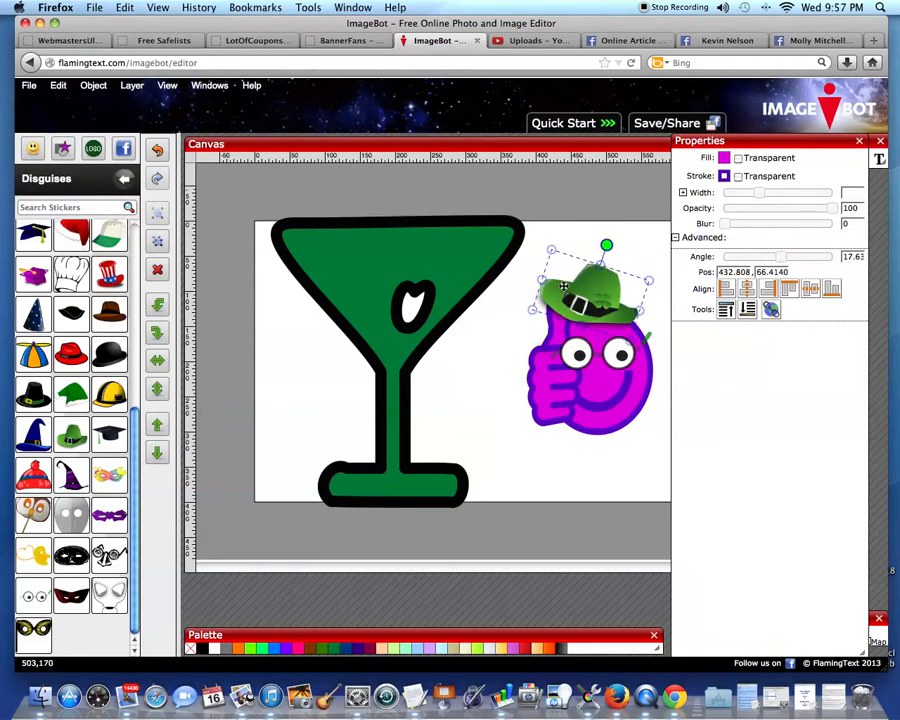
left_click_drag(641, 310, 664, 323)
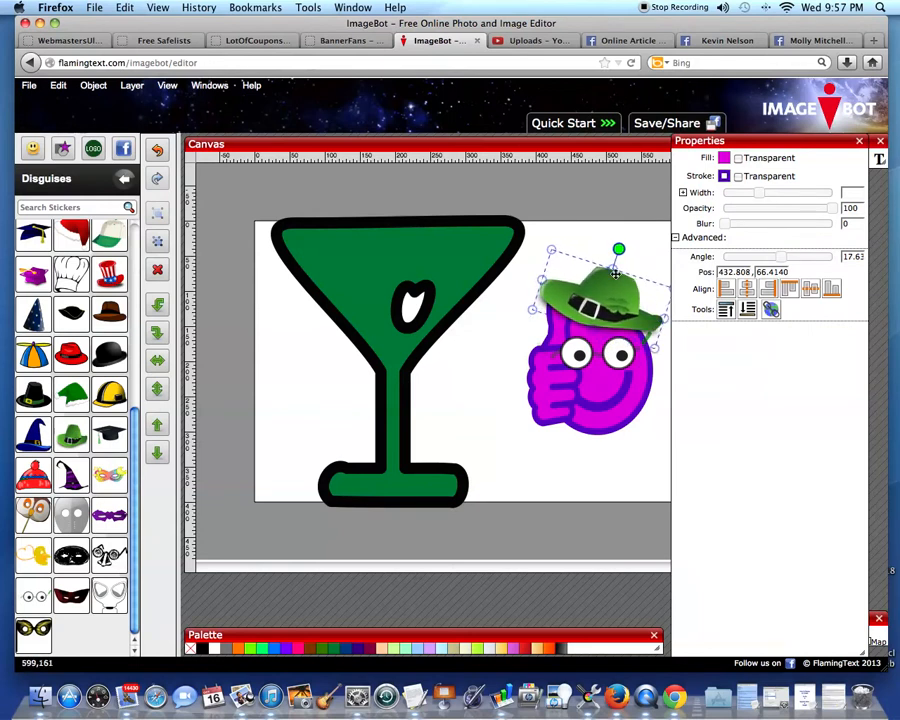
left_click_drag(612, 269, 609, 300)
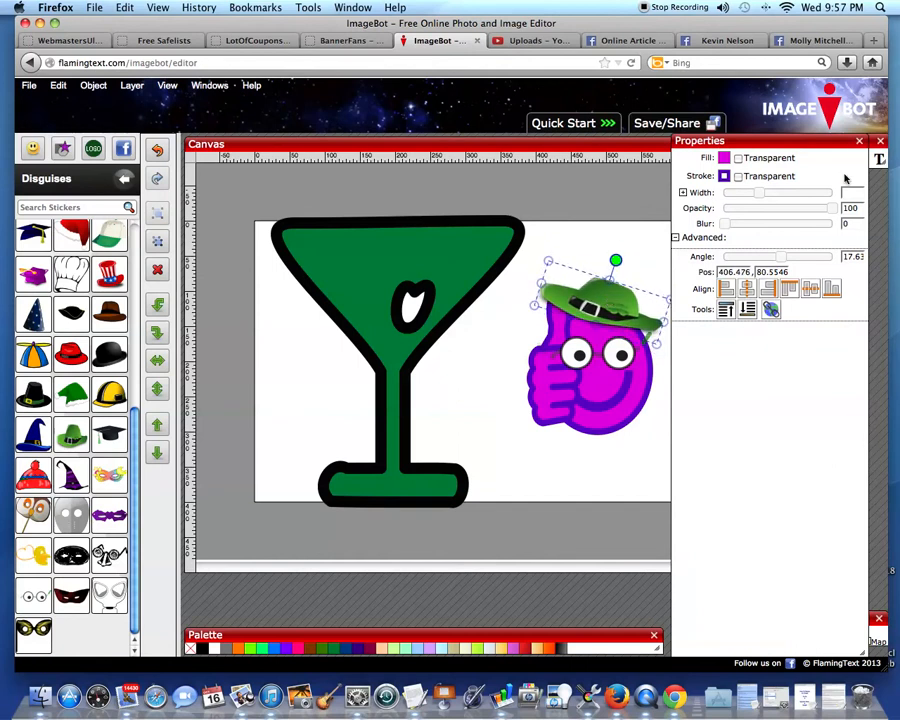
- Hide the object properties with nothing selected and return to the top level of the library
left_click(859, 142)
left_click(486, 385)
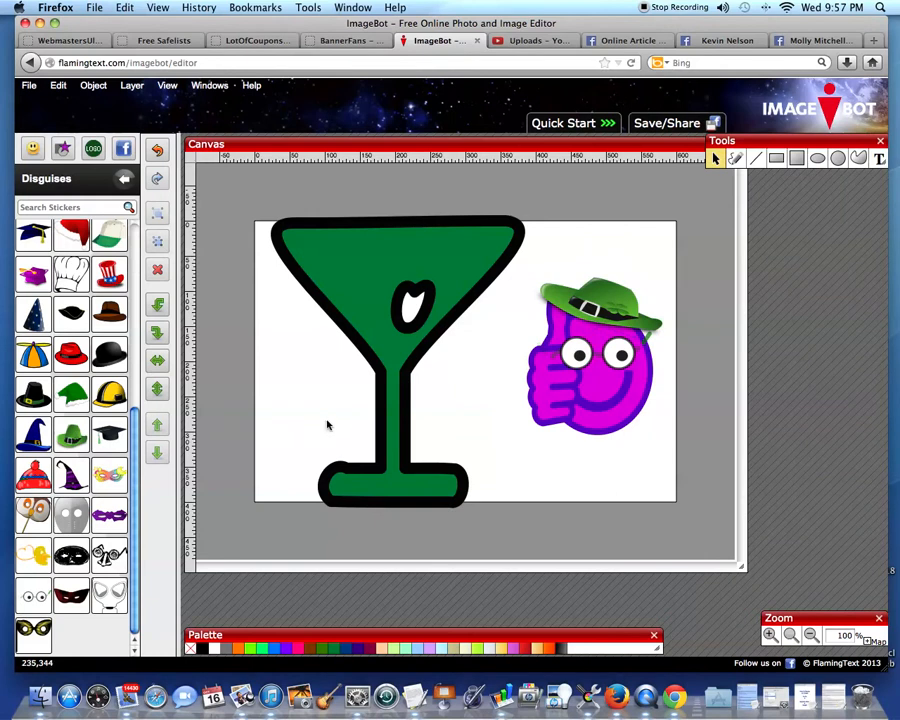
left_click(123, 179)
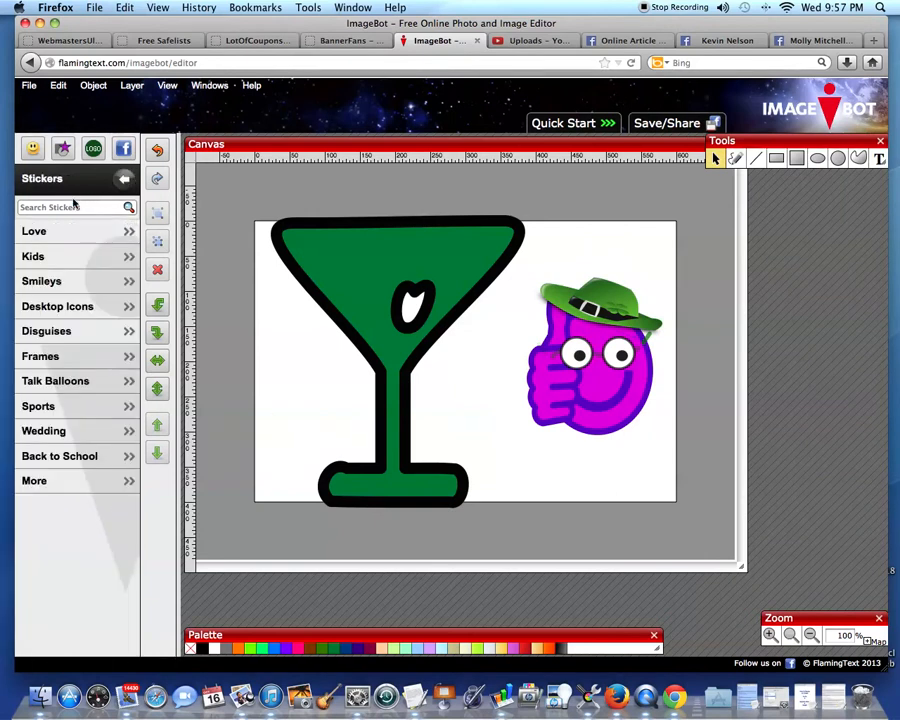
left_click(121, 178)
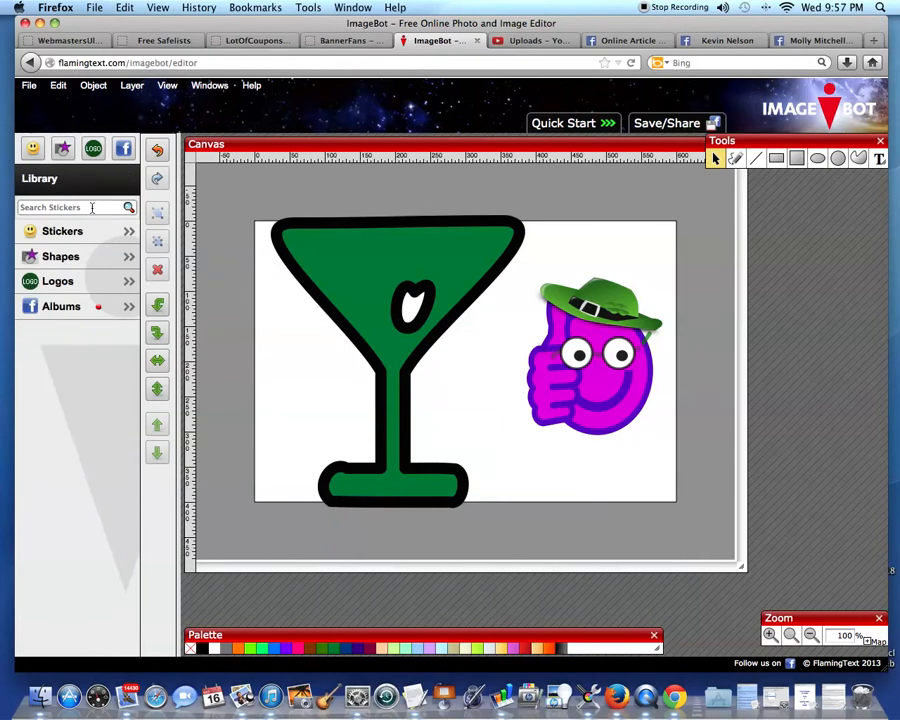
- Search the sticker library for "lips" and replace that search with "smile"
left_click(92, 208)
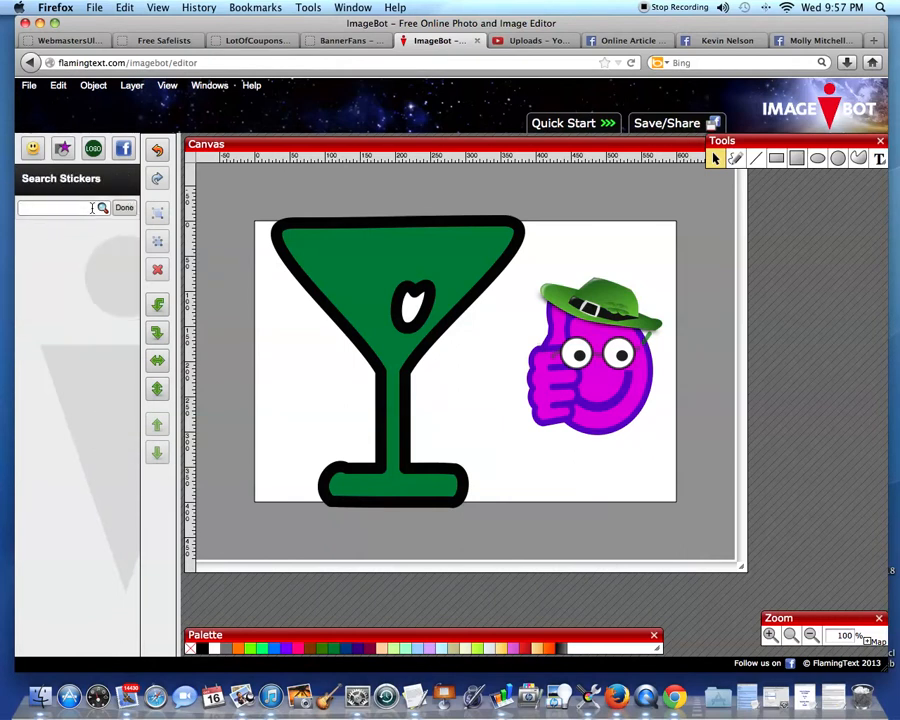
type("lips")
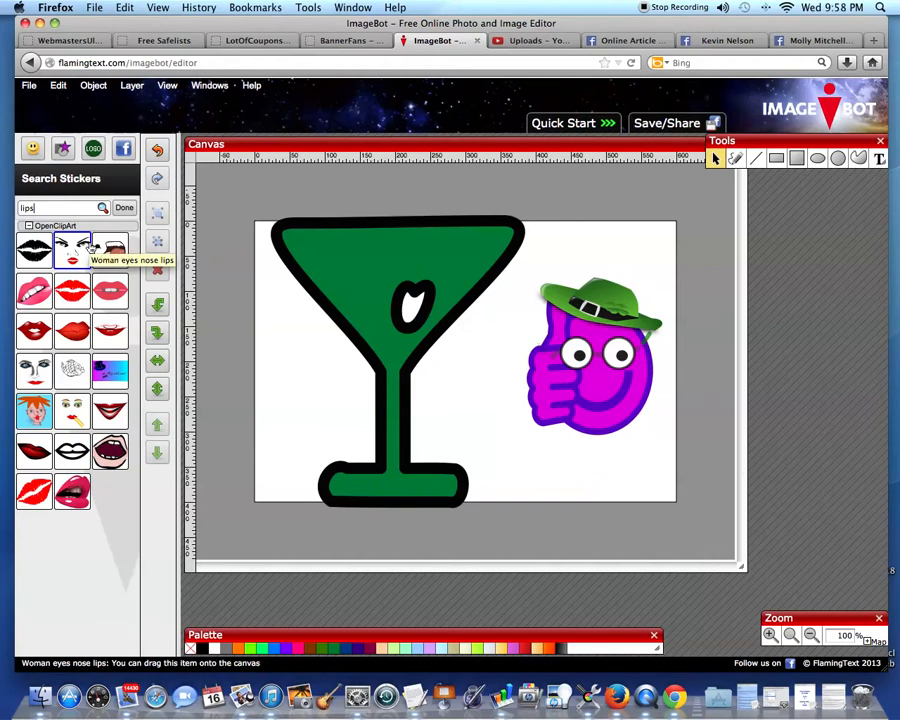
key("BackSpace")
key("BackSpace")
key("BackSpace")
type("smile")
key("Return")
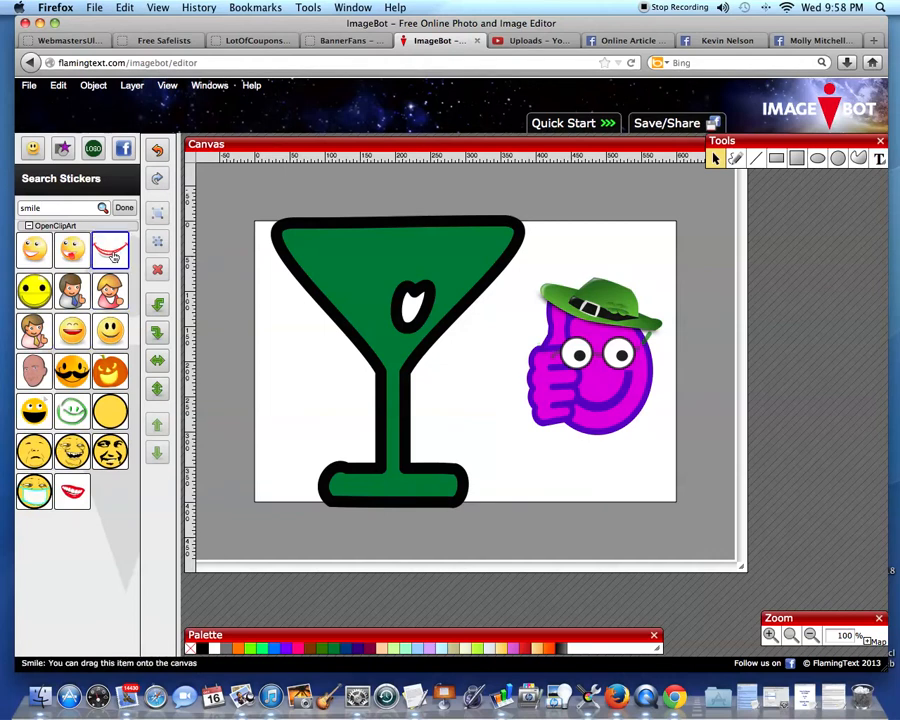
- Insert the red smile sticker, shrink it to fit the smiley's face, place it over the mouth and stretch it downward slightly
left_click(110, 250)
left_click_drag(292, 256, 573, 403)
left_click_drag(670, 358, 626, 375)
left_click_drag(570, 409, 597, 357)
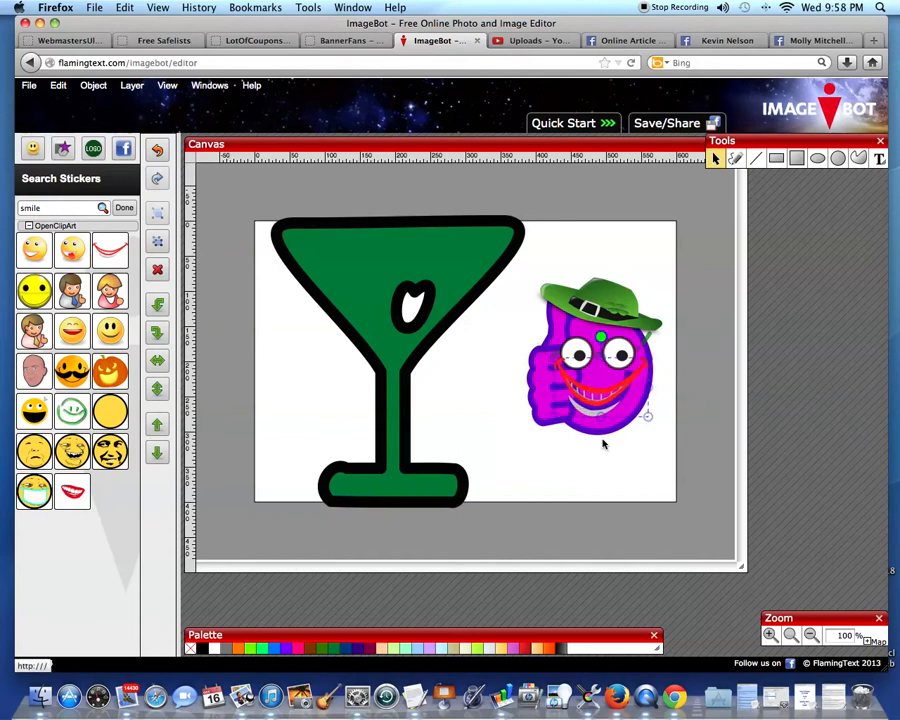
left_click_drag(601, 421, 604, 436)
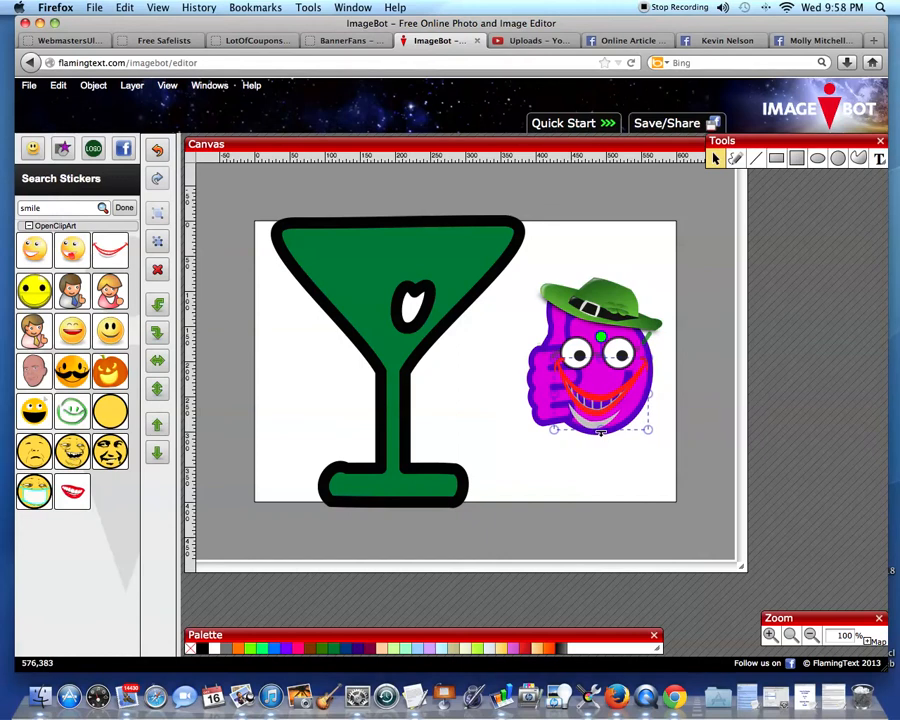
left_click(604, 482)
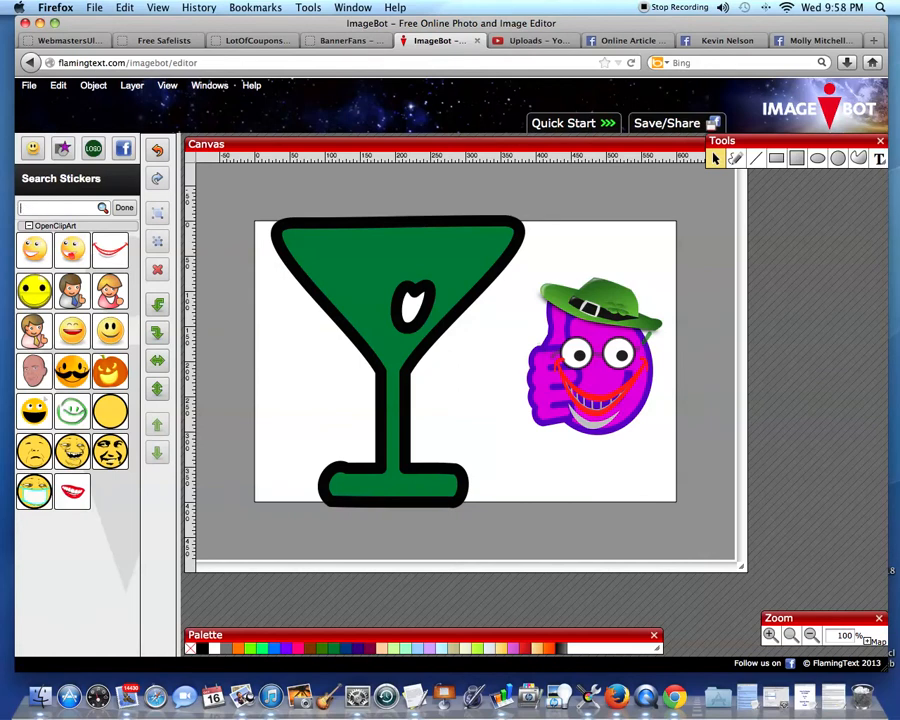
- Search the stickers for "olive" and place the olive on a toothpick over the martini glass's right rim, at about (270, -46)
key("Return")
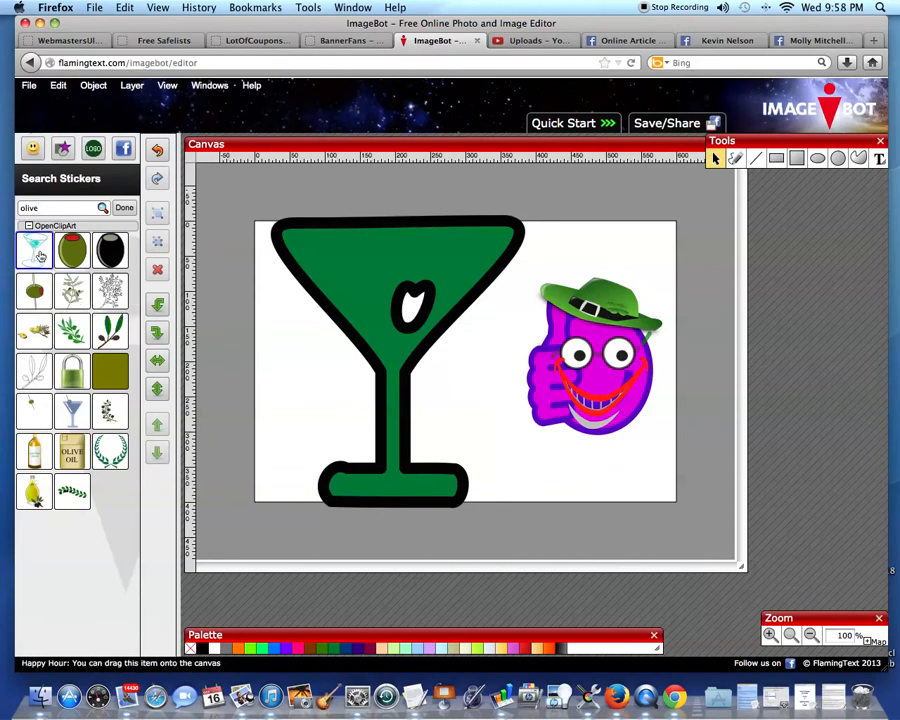
left_click_drag(35, 292, 468, 249)
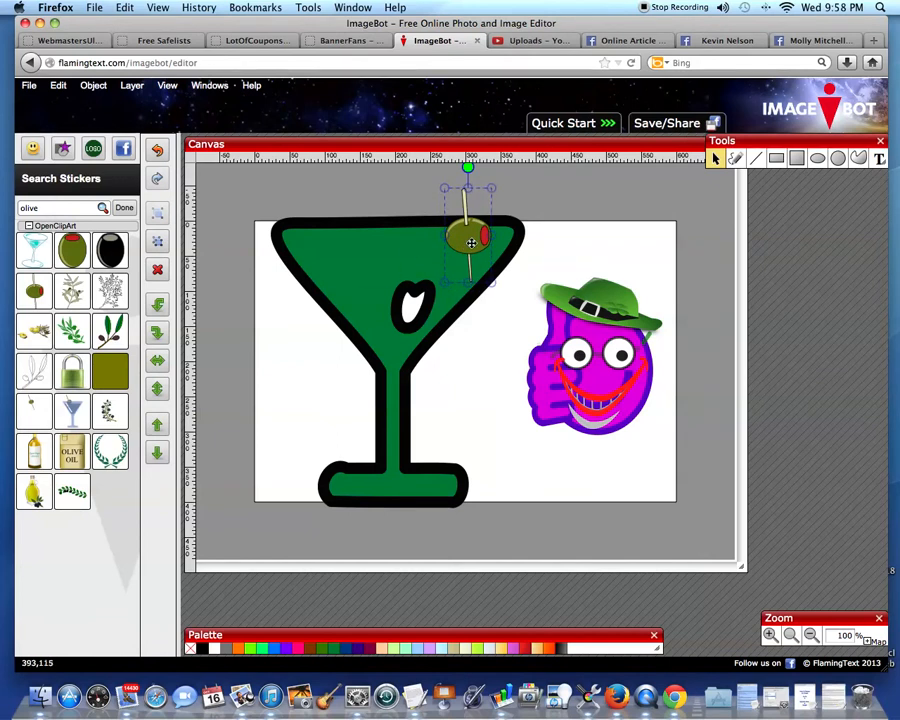
- Show the olive's properties, keep its opacity at 100, set its blur to 1.2 and rotate it to about 1.38 degrees
double_click(471, 243)
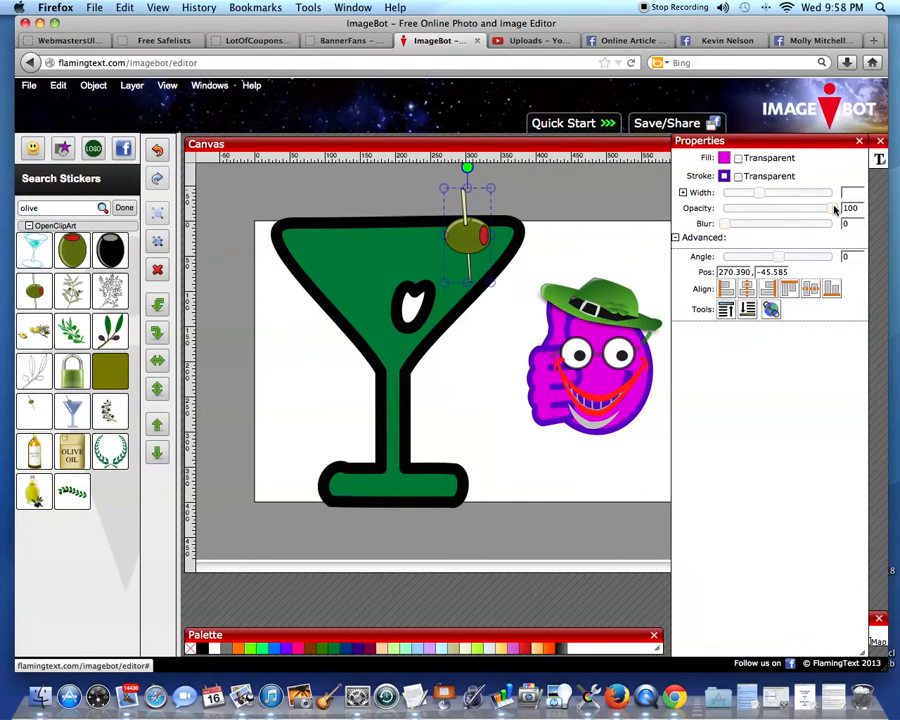
mouse_move(834, 208)
left_mouse_down()
mouse_move(806, 209)
mouse_move(840, 206)
left_mouse_up()
mouse_move(727, 230)
left_mouse_down()
mouse_move(733, 223)
mouse_move(727, 227)
left_mouse_up()
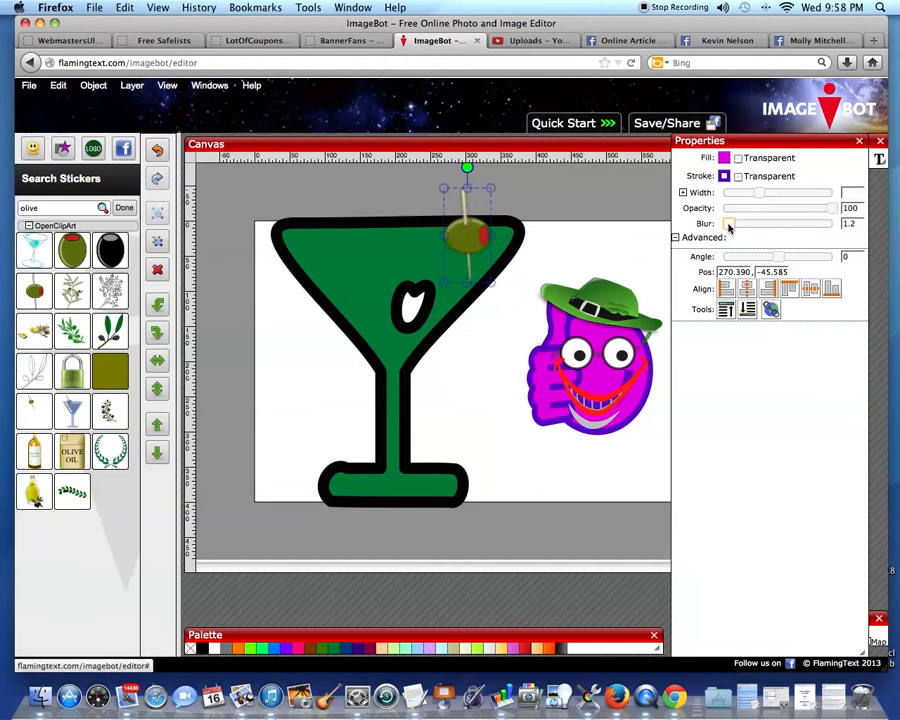
left_click_drag(467, 167, 487, 279)
left_click_drag(421, 216, 409, 174)
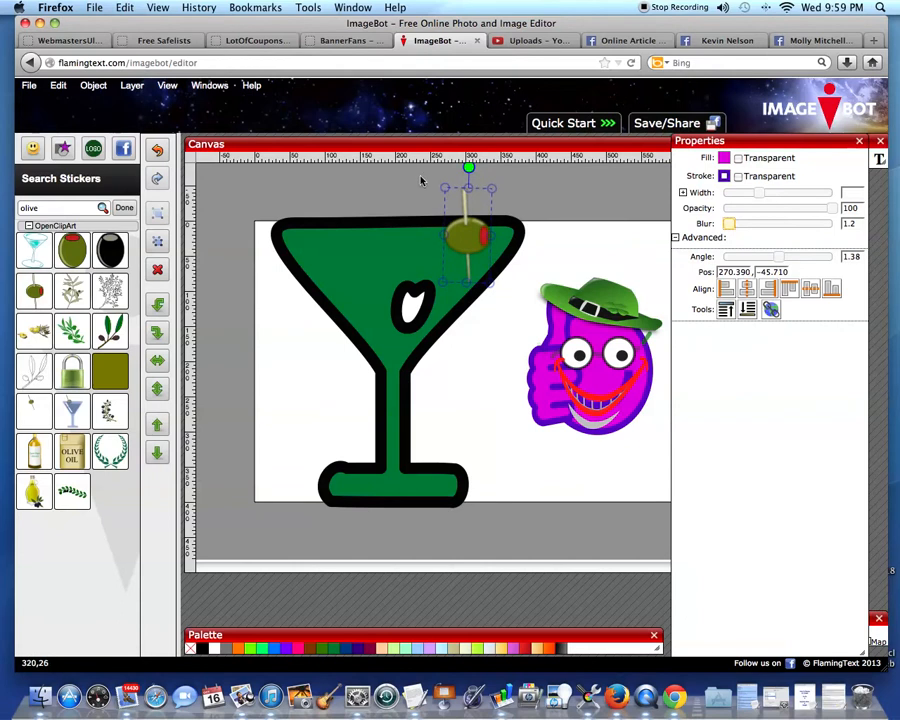
- Deselect the olive, hide the object properties and leave the olive search for the main library
left_click(283, 201)
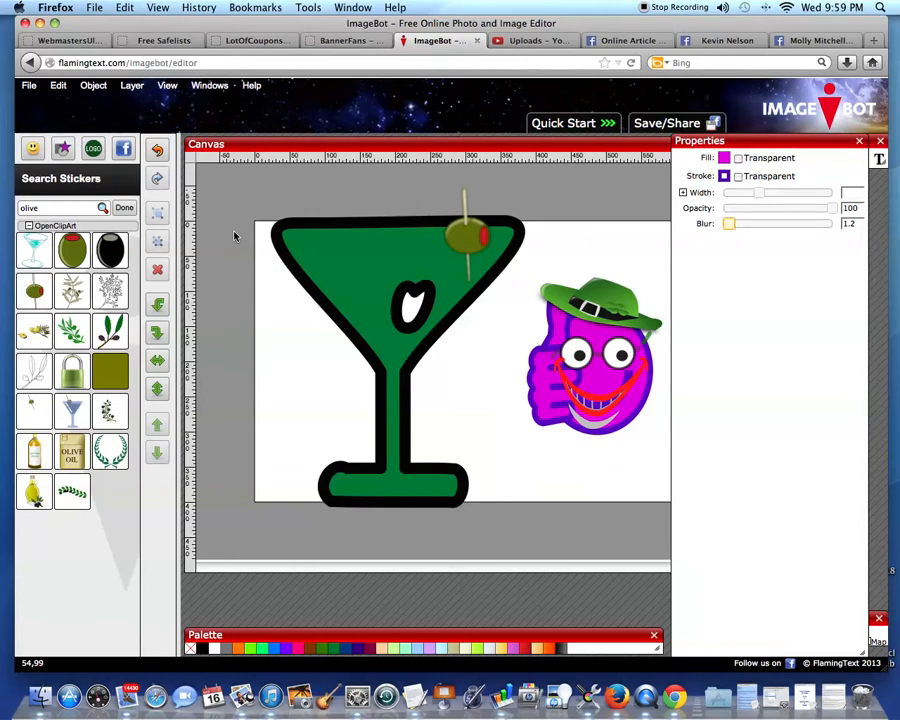
left_click(856, 144)
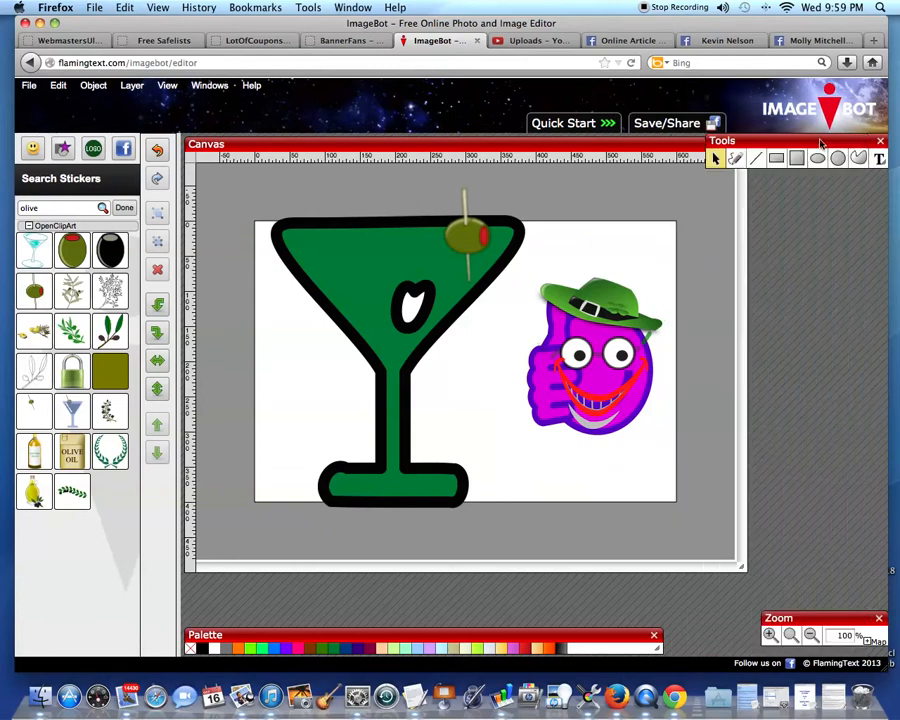
left_click(119, 211)
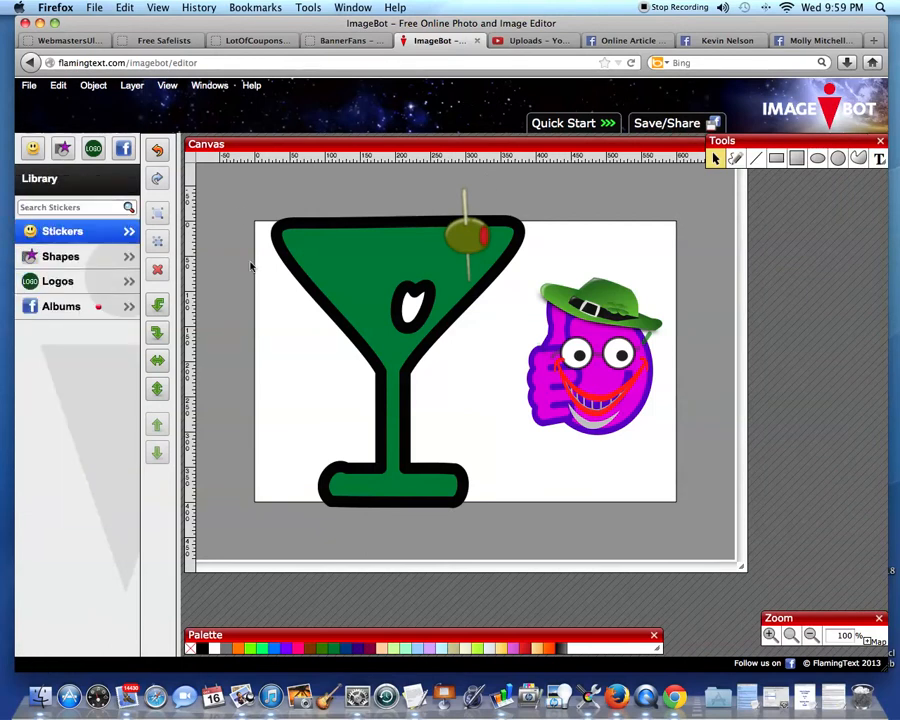